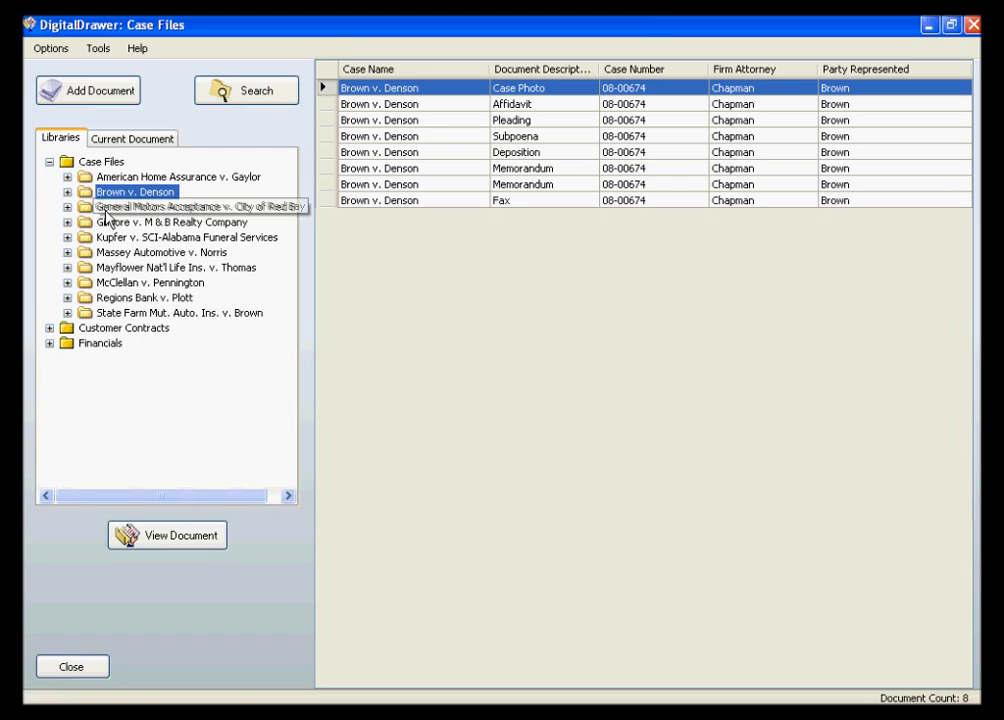
Collapse the Case Files node so all 80 documents across cases are listed.
{"action": "left_click", "coordinate": [49, 162]}
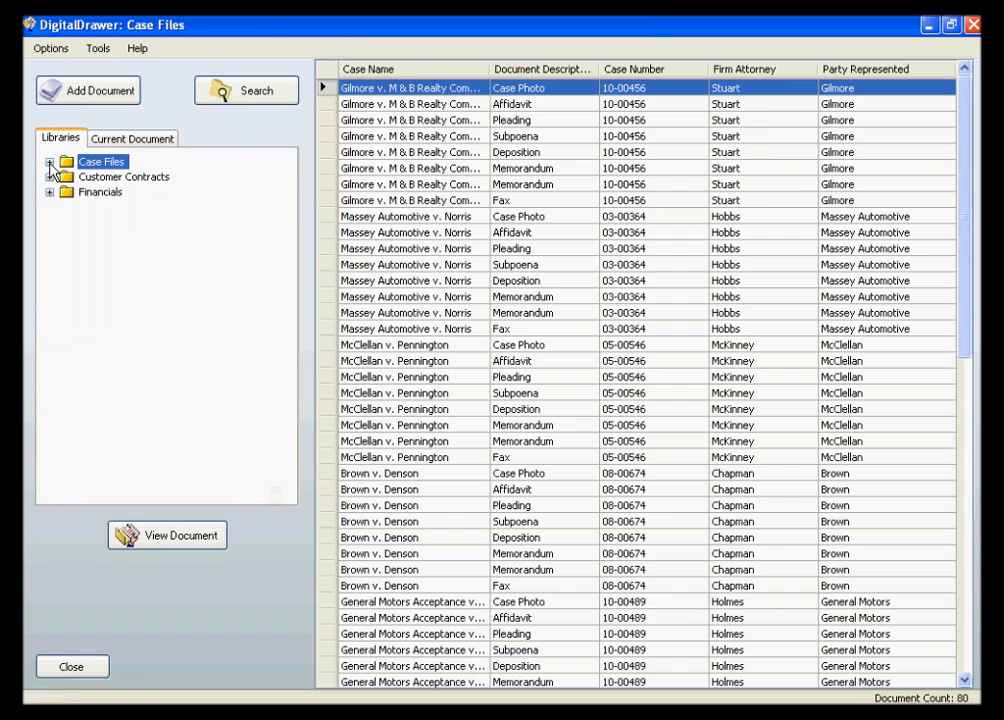
{"action": "left_click", "coordinate": [100, 178]}
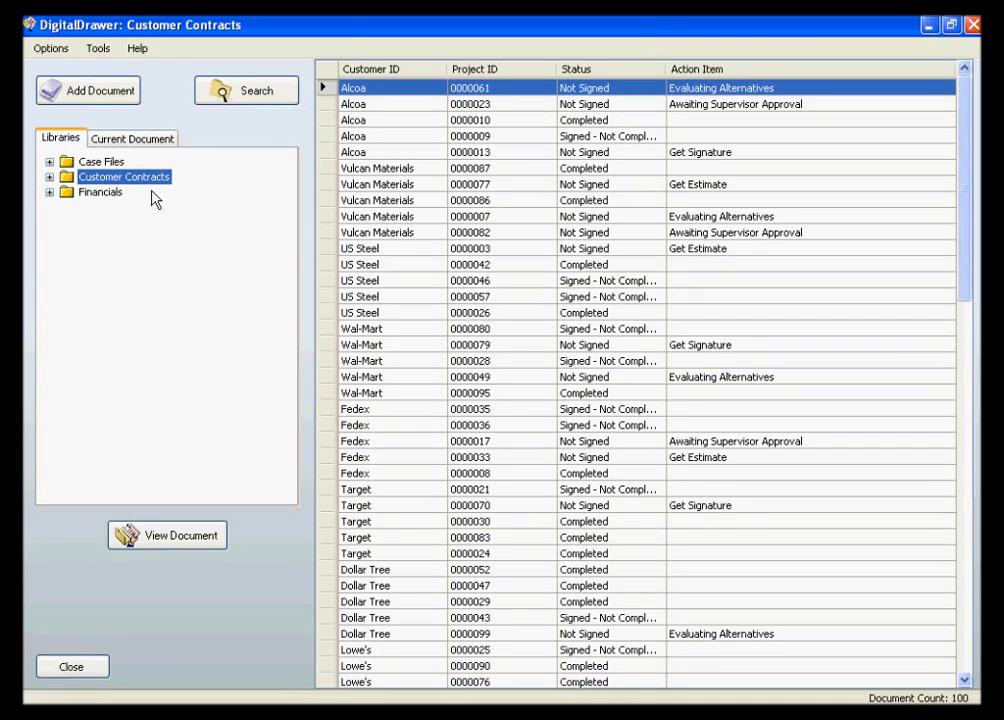
{"action": "left_click", "coordinate": [100, 161]}
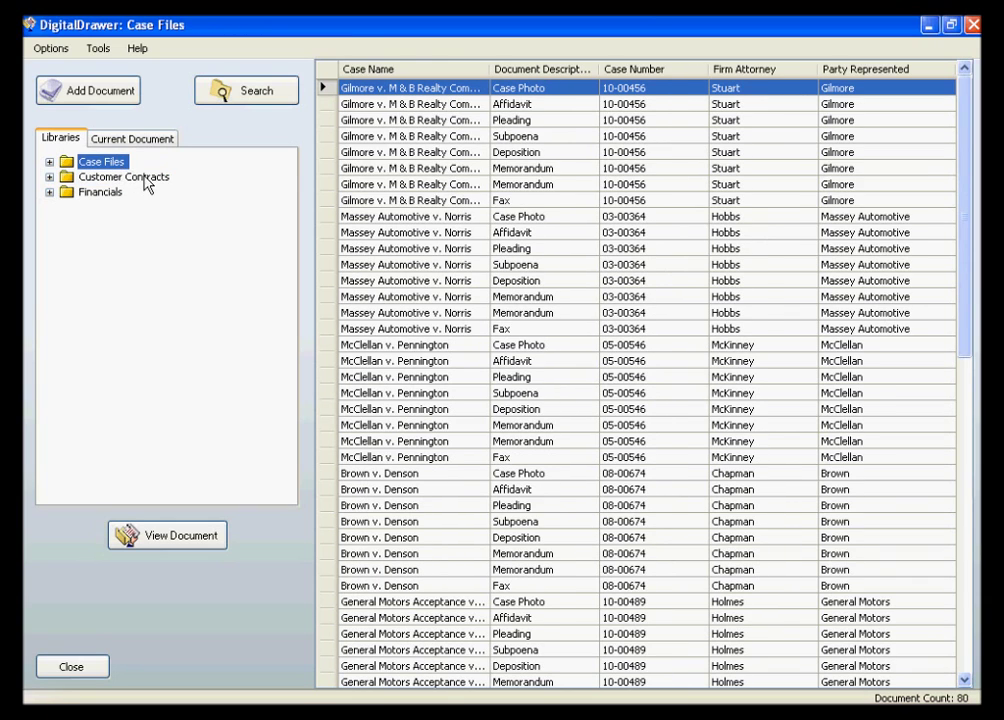
{"action": "left_click", "coordinate": [147, 178]}
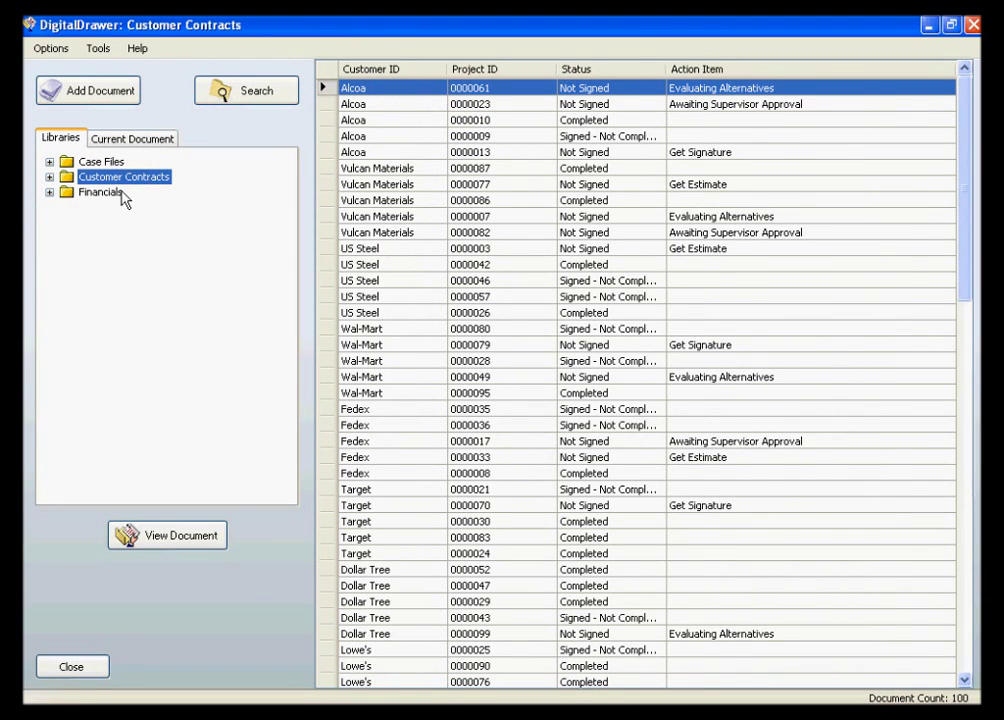
{"action": "left_click", "coordinate": [110, 193]}
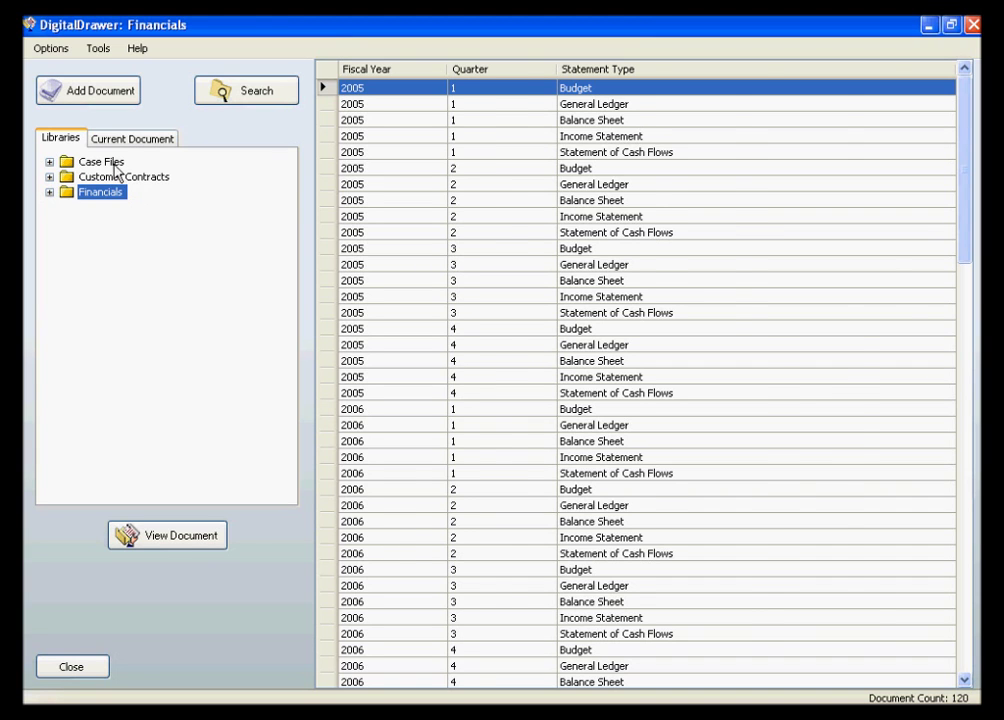
{"action": "left_click", "coordinate": [100, 162]}
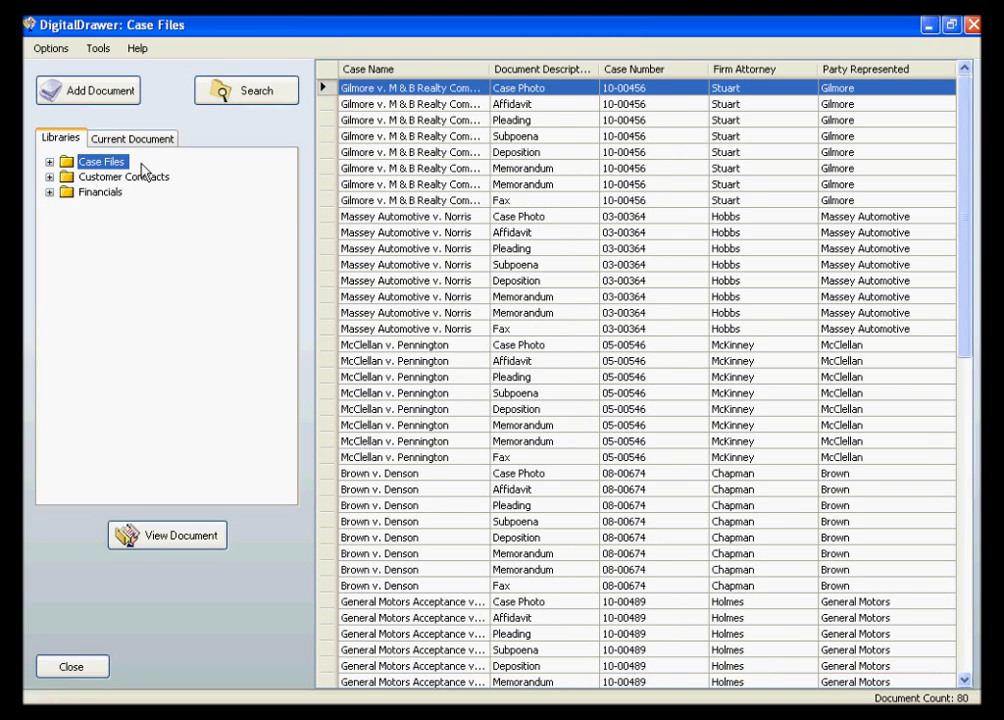
Browse the Gilmore and Massey rows, view the Massey Automotive grey-car case photo, then close the viewer.
{"action": "left_click", "coordinate": [366, 186]}
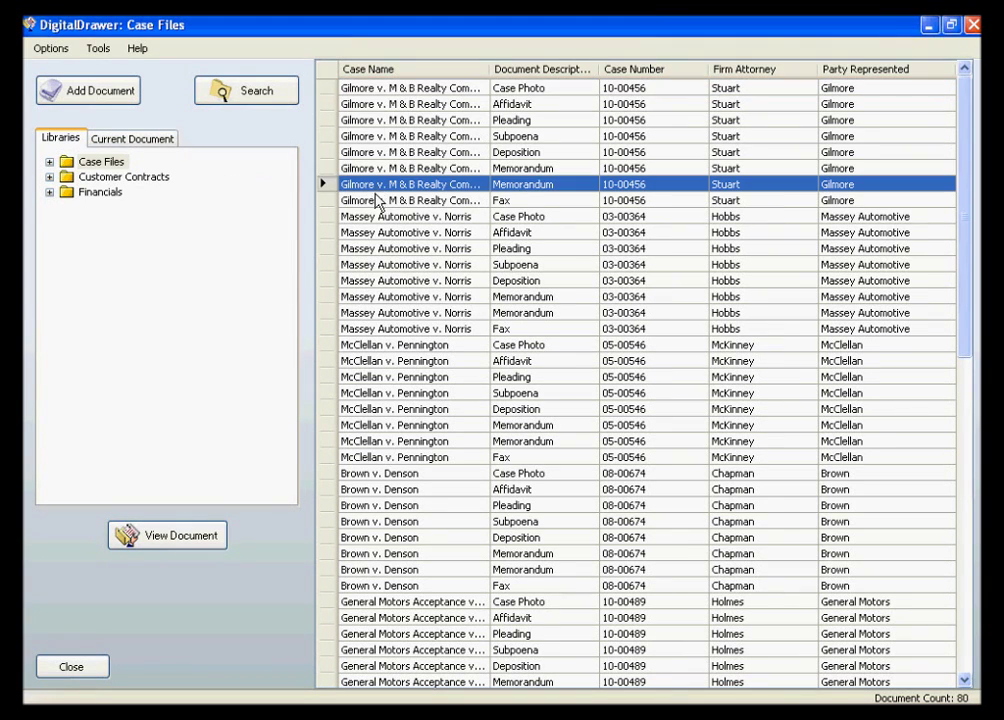
{"action": "left_click", "coordinate": [370, 200]}
{"action": "left_click", "coordinate": [367, 231]}
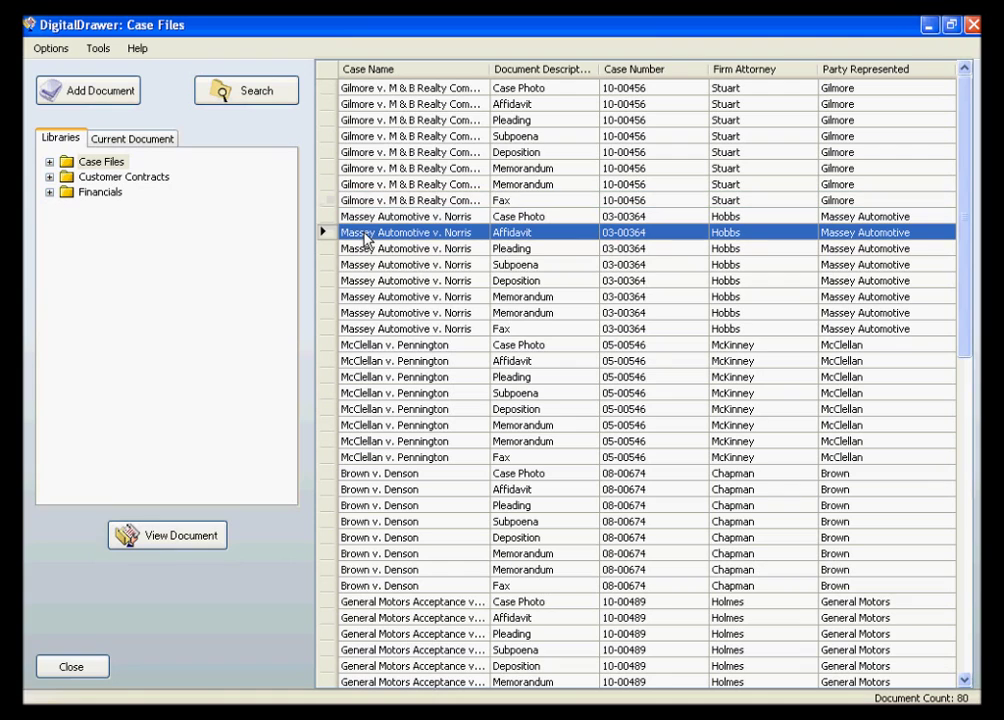
{"action": "left_click", "coordinate": [362, 217]}
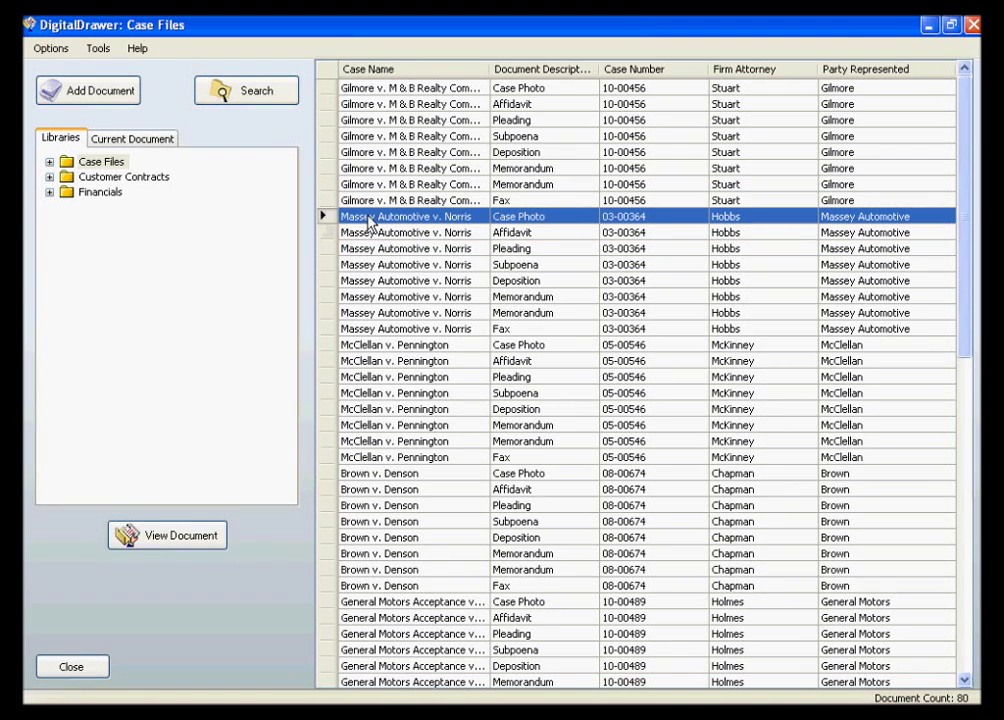
{"action": "double_click", "coordinate": [378, 220]}
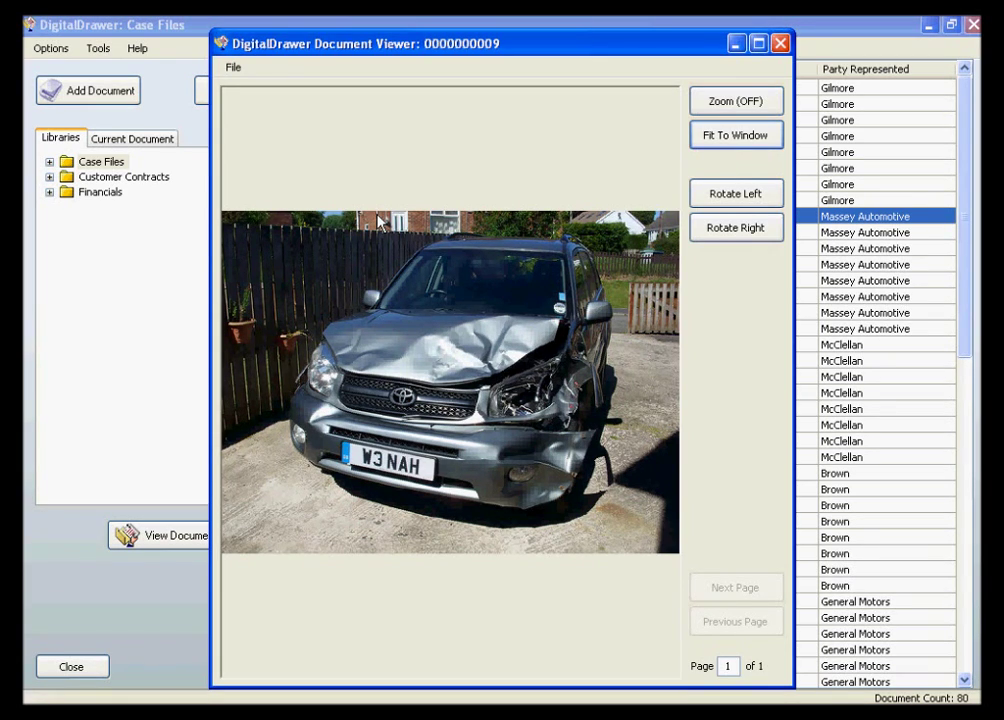
{"action": "left_click", "coordinate": [783, 45]}
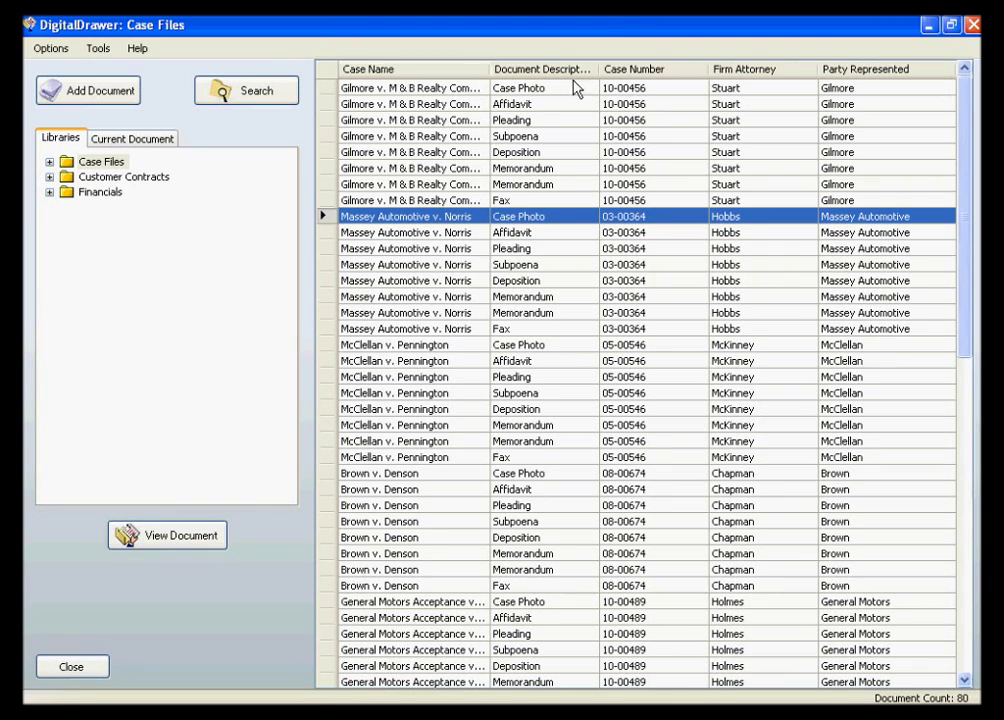
Widen the Document Description column, sort it descending with Subpoena first, and expand Case Files.
{"action": "left_click_drag", "start_coordinate": [600, 70], "coordinate": [625, 72]}
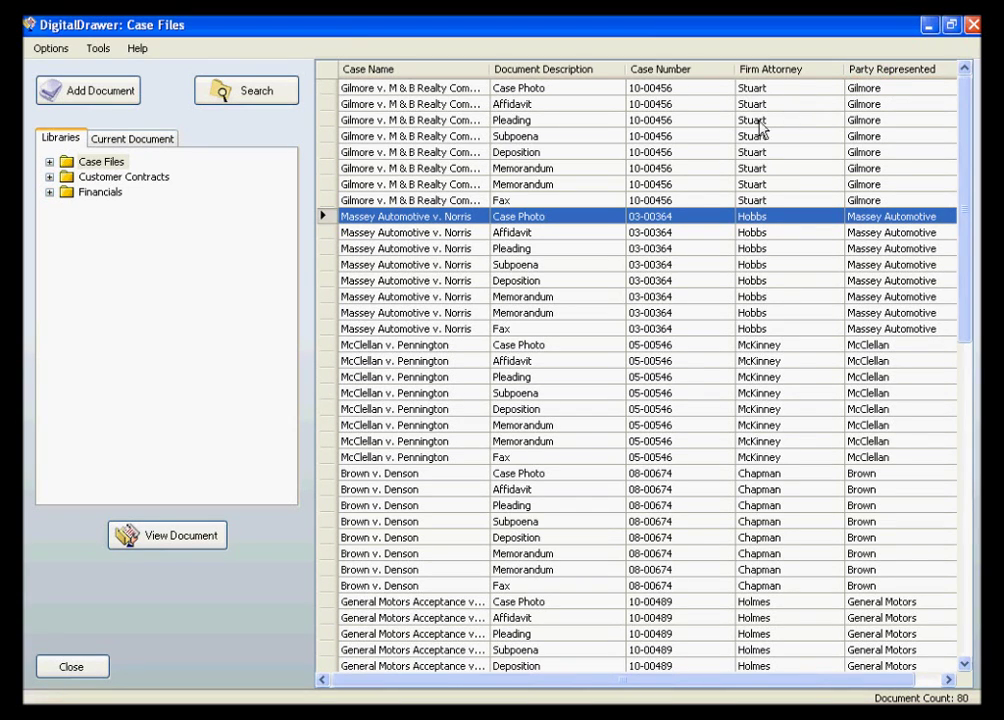
{"action": "left_click", "coordinate": [604, 72]}
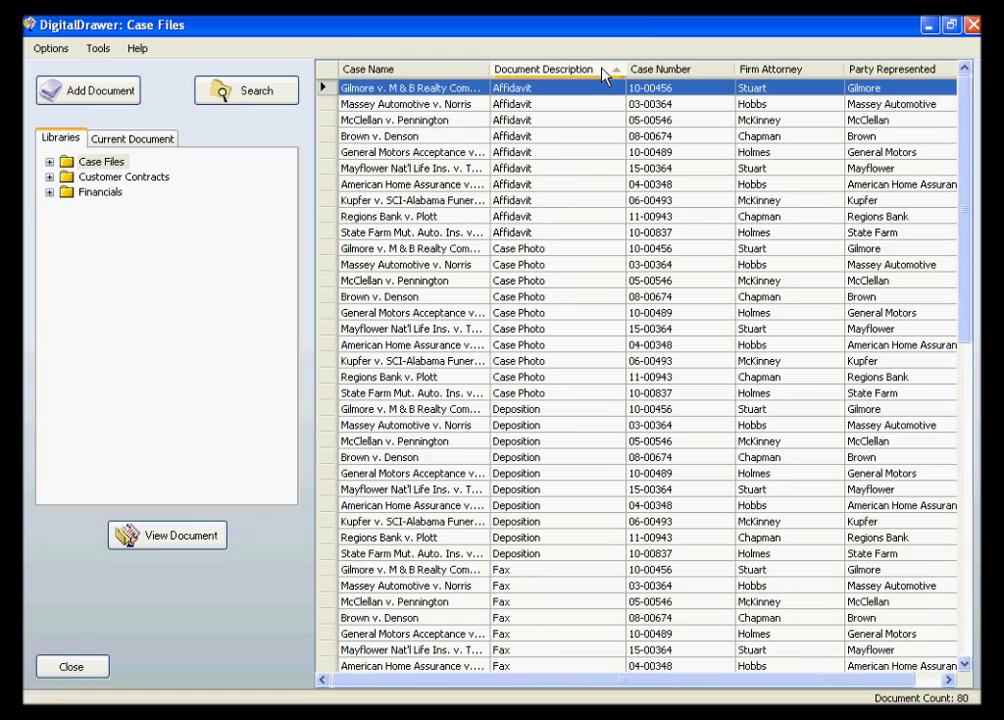
{"action": "left_click", "coordinate": [604, 72]}
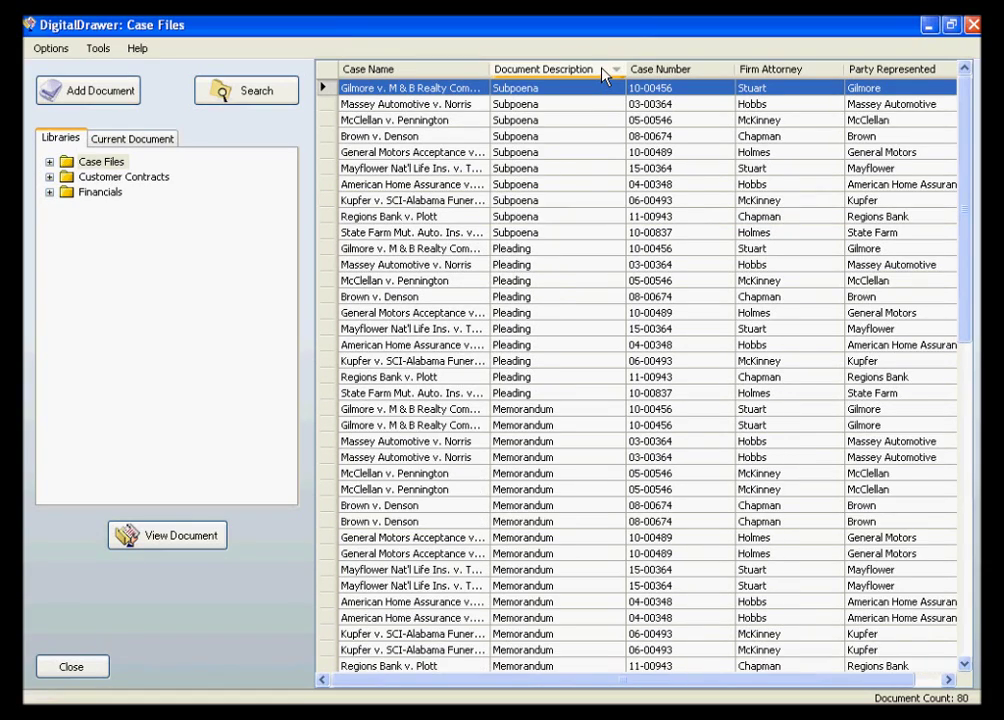
{"action": "left_click_drag", "start_coordinate": [968, 161], "coordinate": [959, 357]}
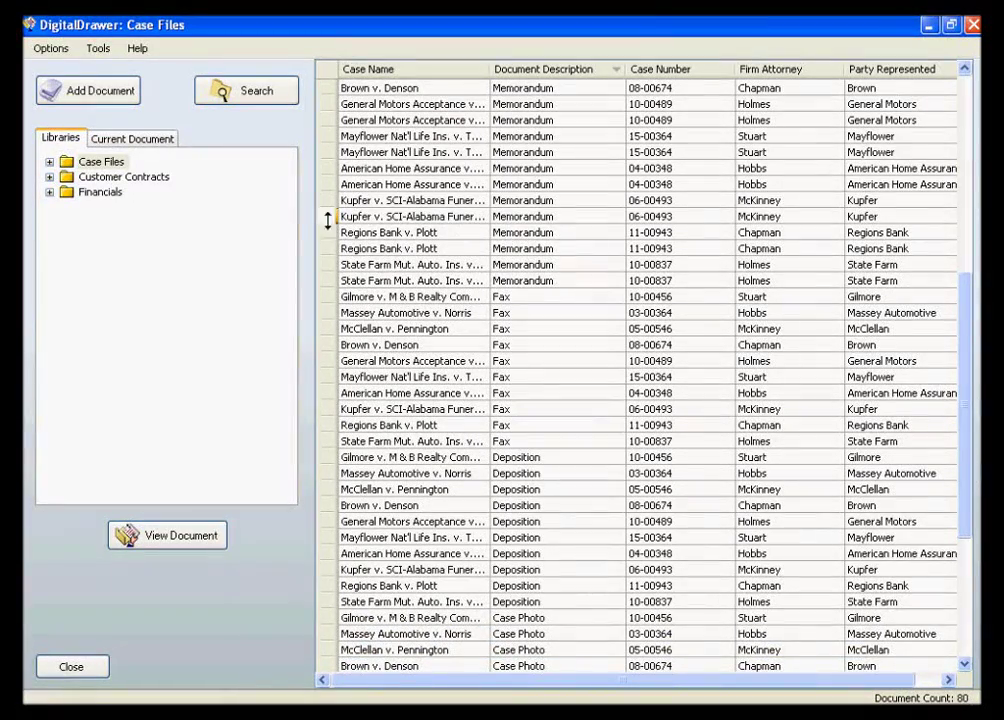
{"action": "left_click", "coordinate": [49, 162]}
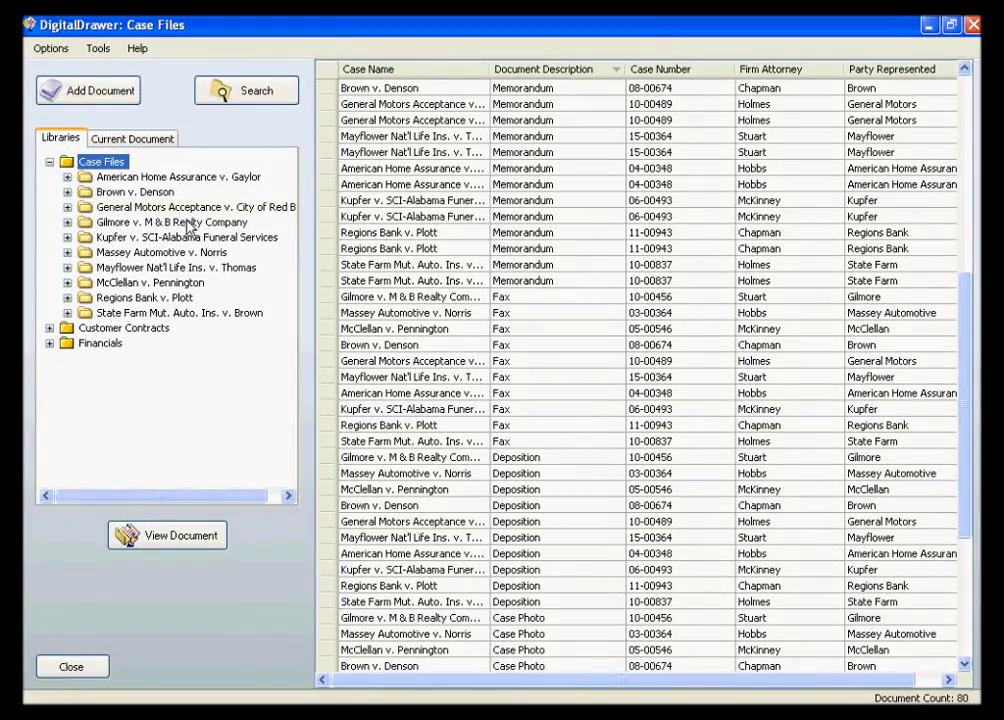
Narrow the list to Brown v. Denson, expand its folders, and show only its Affidavit document.
{"action": "left_click", "coordinate": [137, 194]}
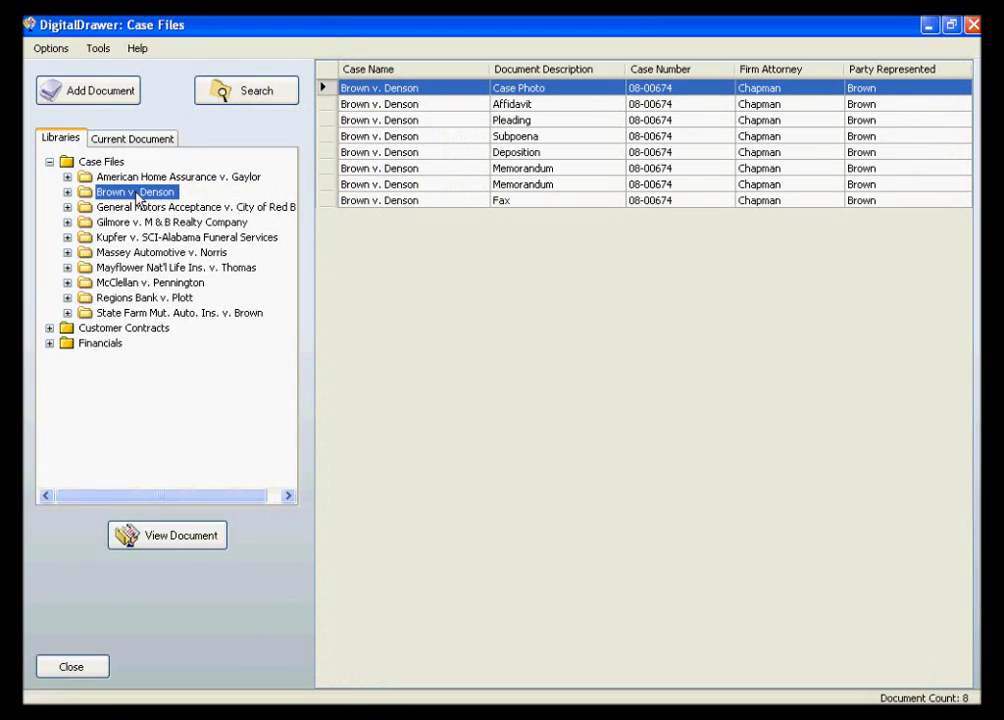
{"action": "left_click", "coordinate": [562, 93]}
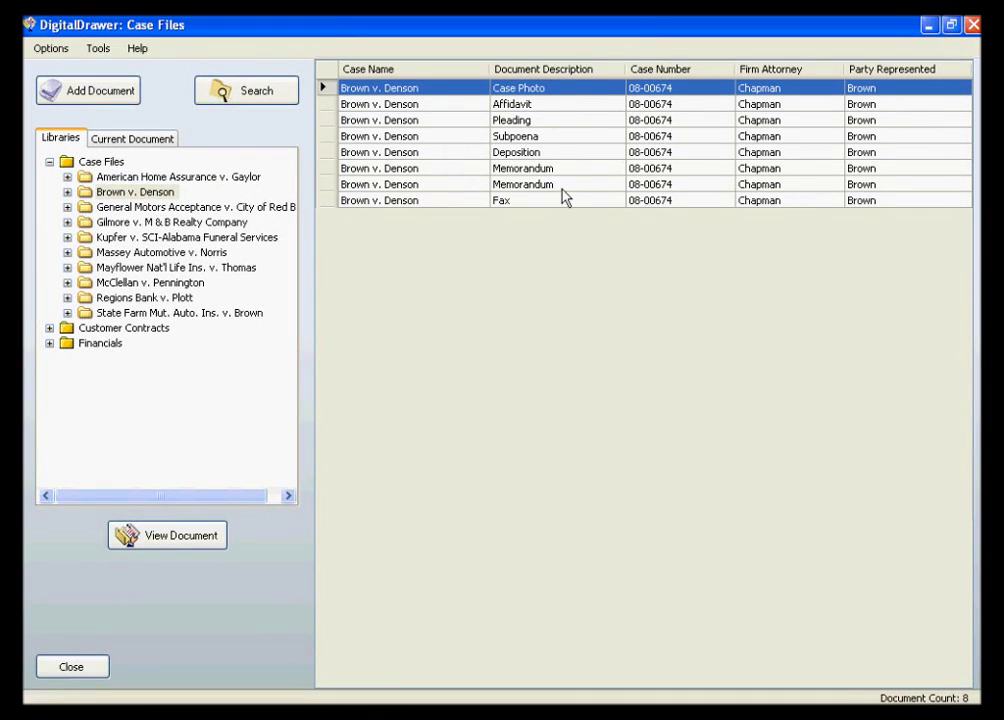
{"action": "left_click", "coordinate": [67, 192]}
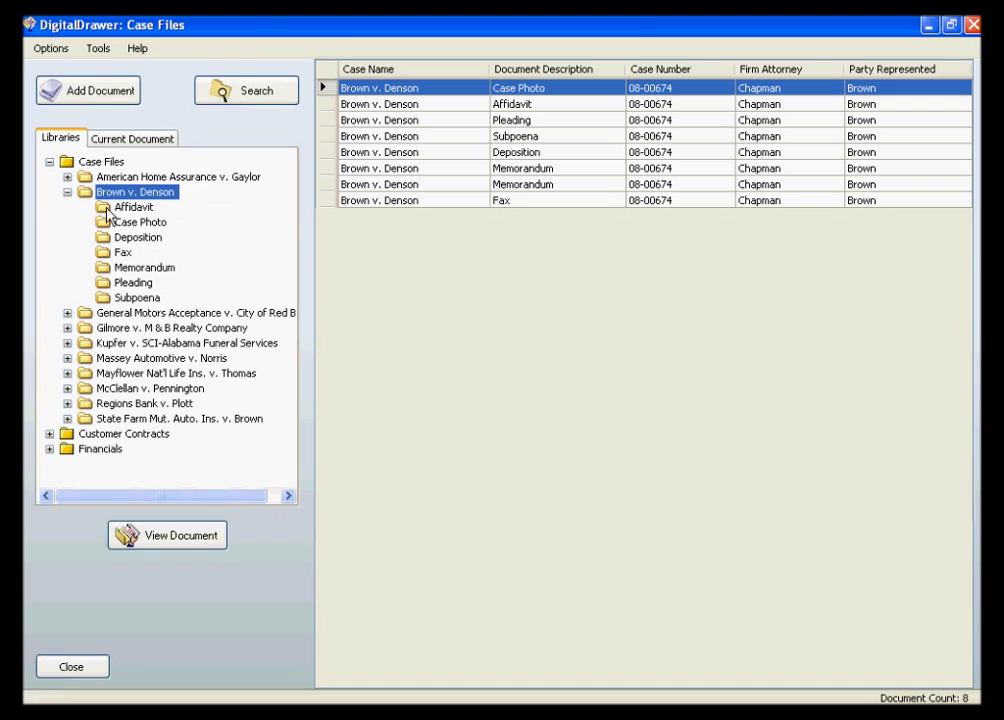
{"action": "left_click", "coordinate": [108, 209]}
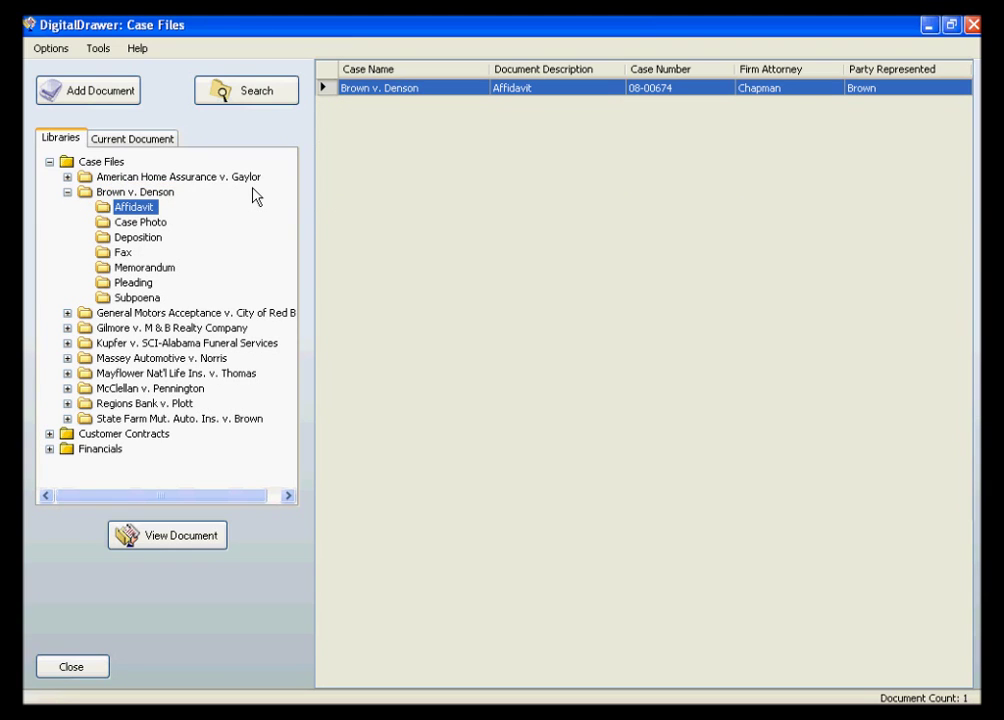
{"action": "left_click", "coordinate": [383, 135]}
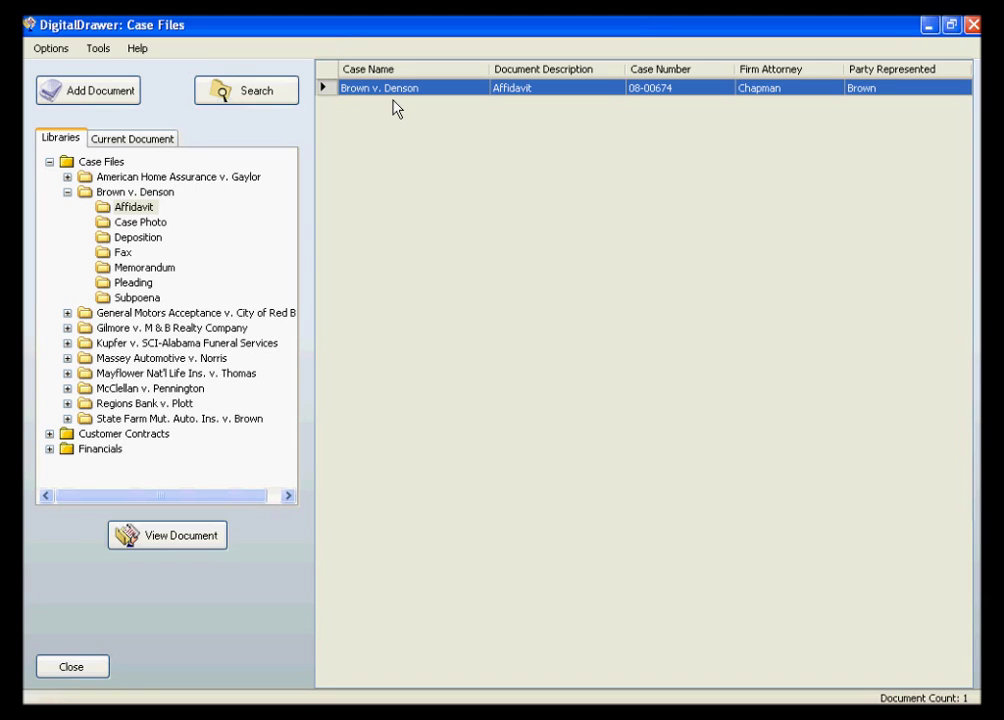
Search for Deposition documents by firm attorney Chapman, leaving the case name blank.
{"action": "left_click", "coordinate": [284, 97]}
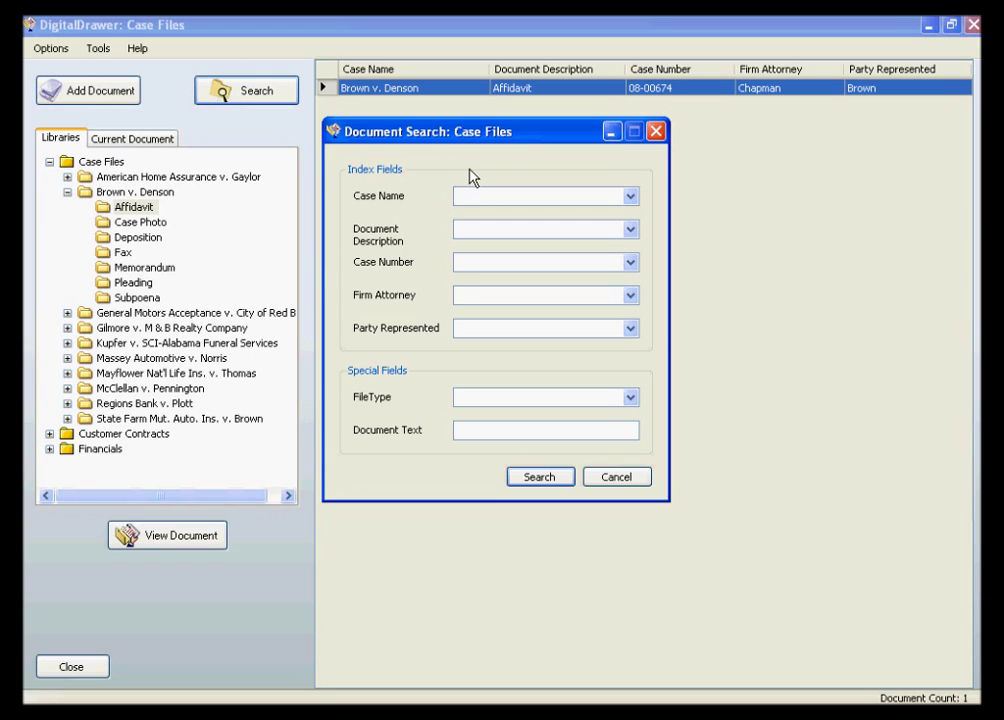
{"action": "type", "text": "Br"}
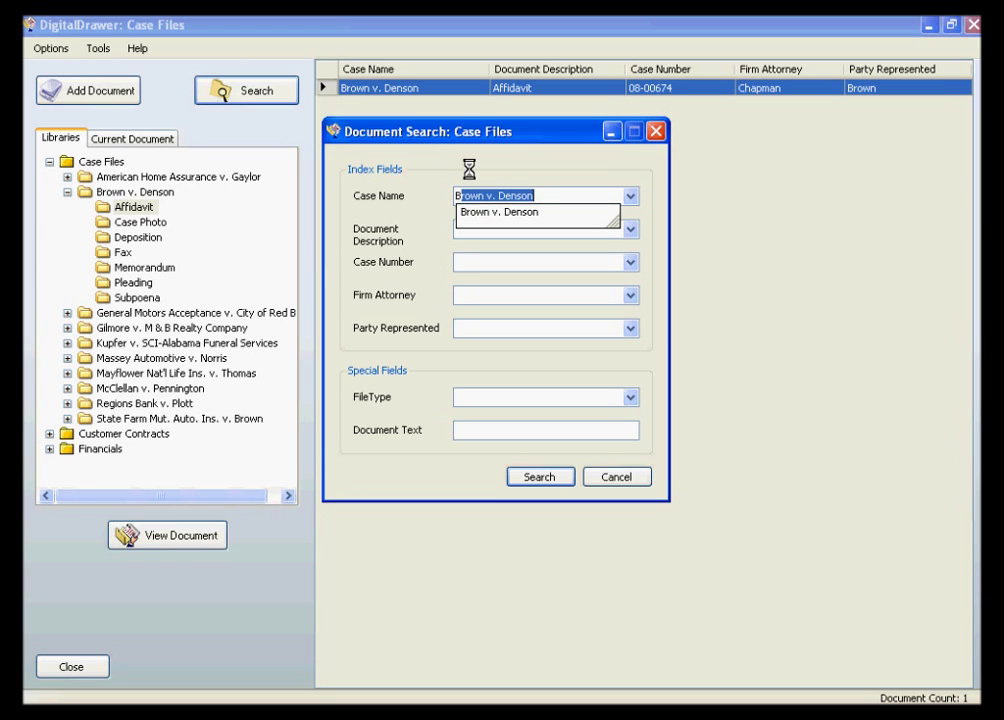
{"action": "key", "text": "BackSpace"}
{"action": "key", "text": "BackSpace"}
{"action": "key", "text": "BackSpace"}
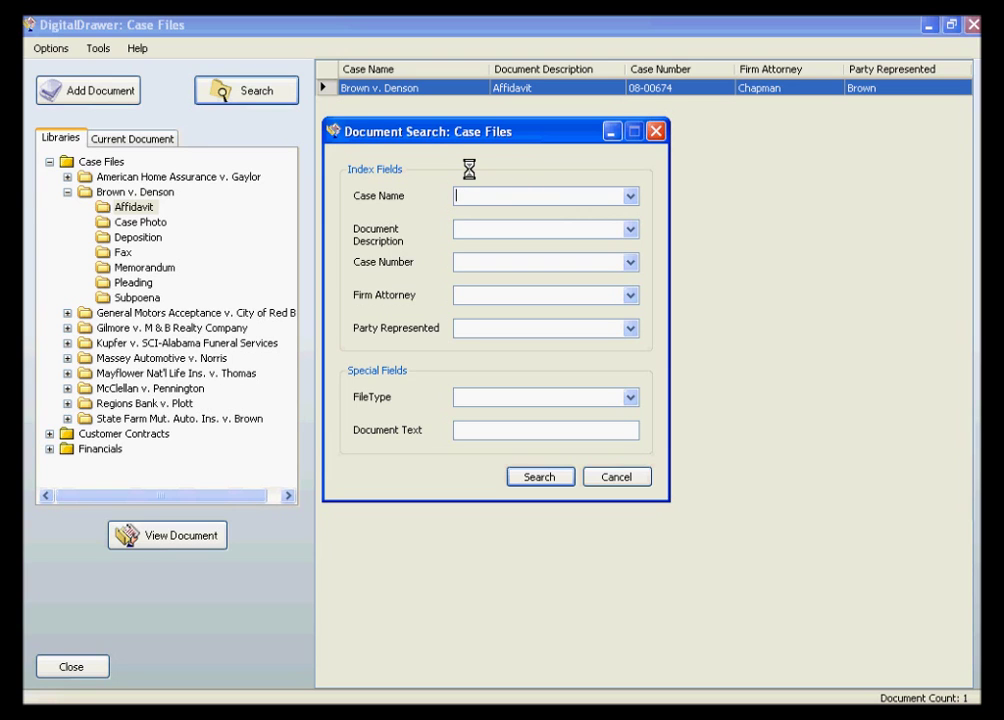
{"action": "left_click", "coordinate": [630, 196]}
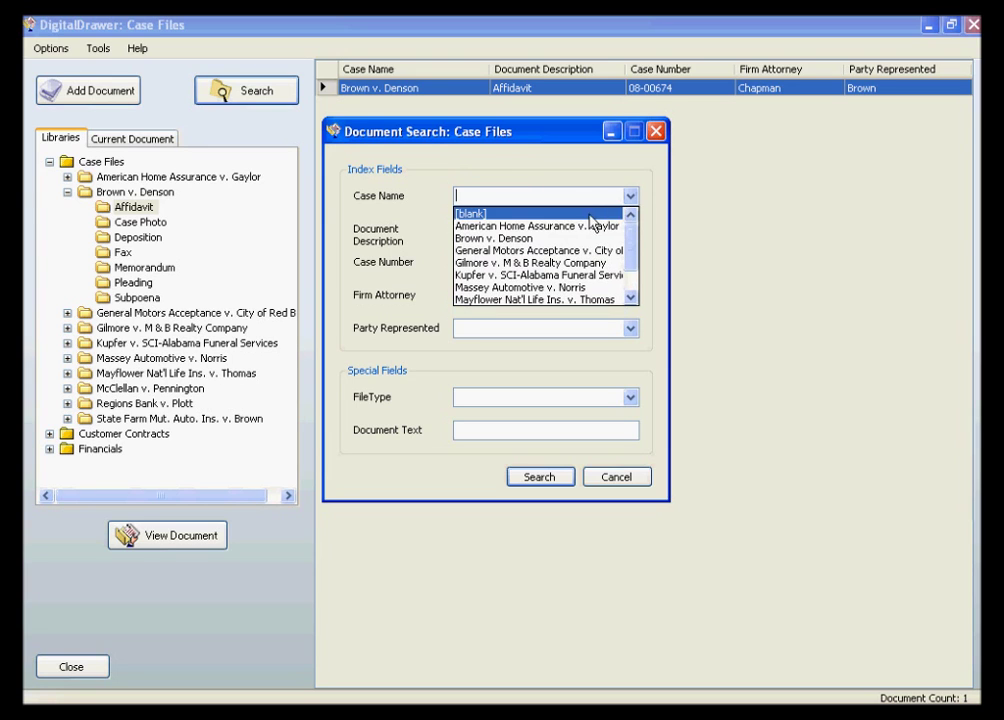
{"action": "left_click", "coordinate": [542, 194]}
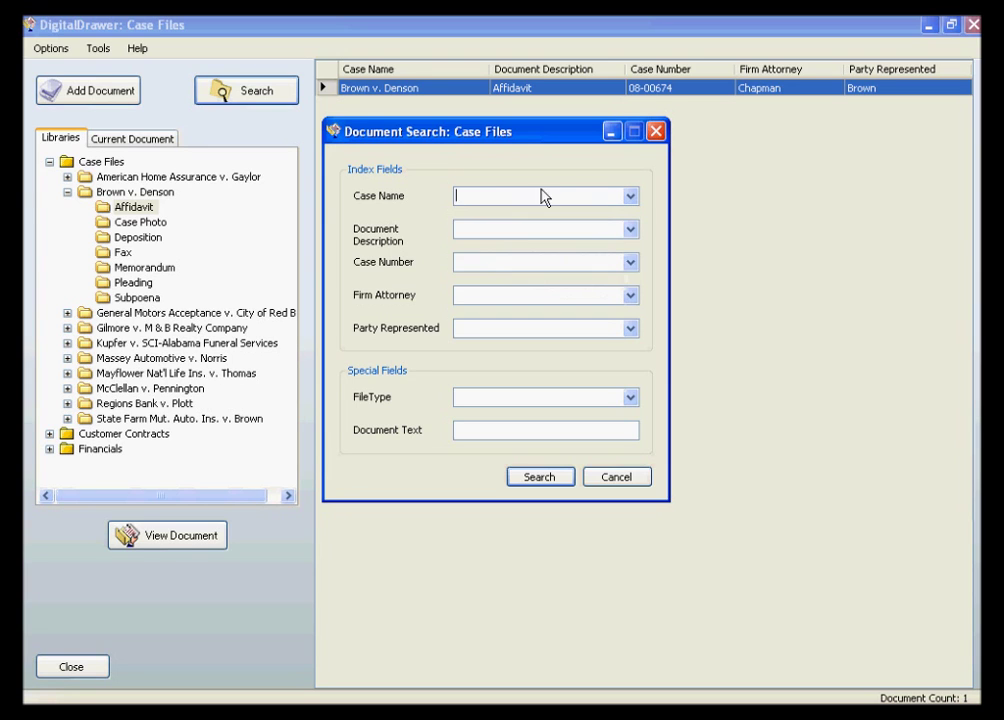
{"action": "left_click", "coordinate": [632, 231]}
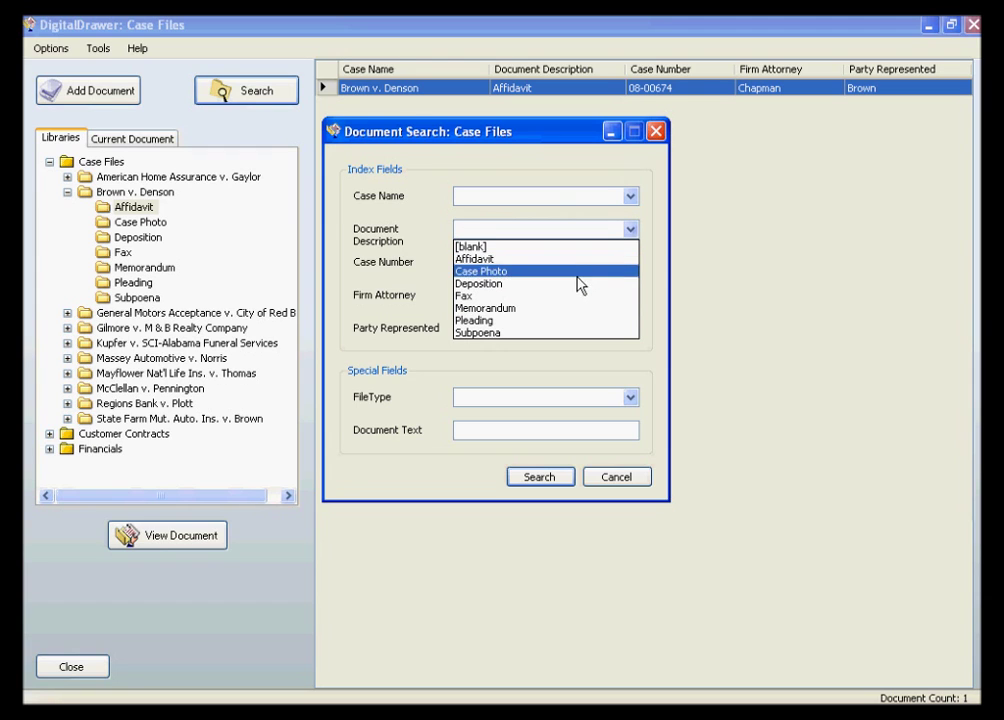
{"action": "left_click", "coordinate": [578, 287]}
{"action": "left_click", "coordinate": [618, 295]}
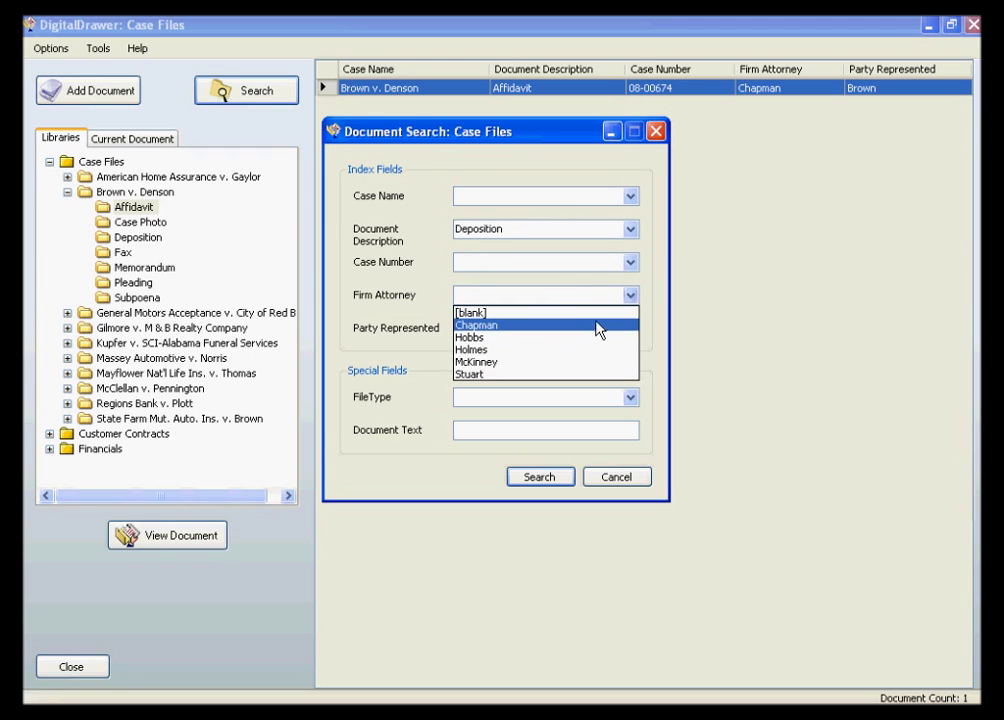
{"action": "left_click", "coordinate": [596, 322]}
{"action": "left_click", "coordinate": [538, 478]}
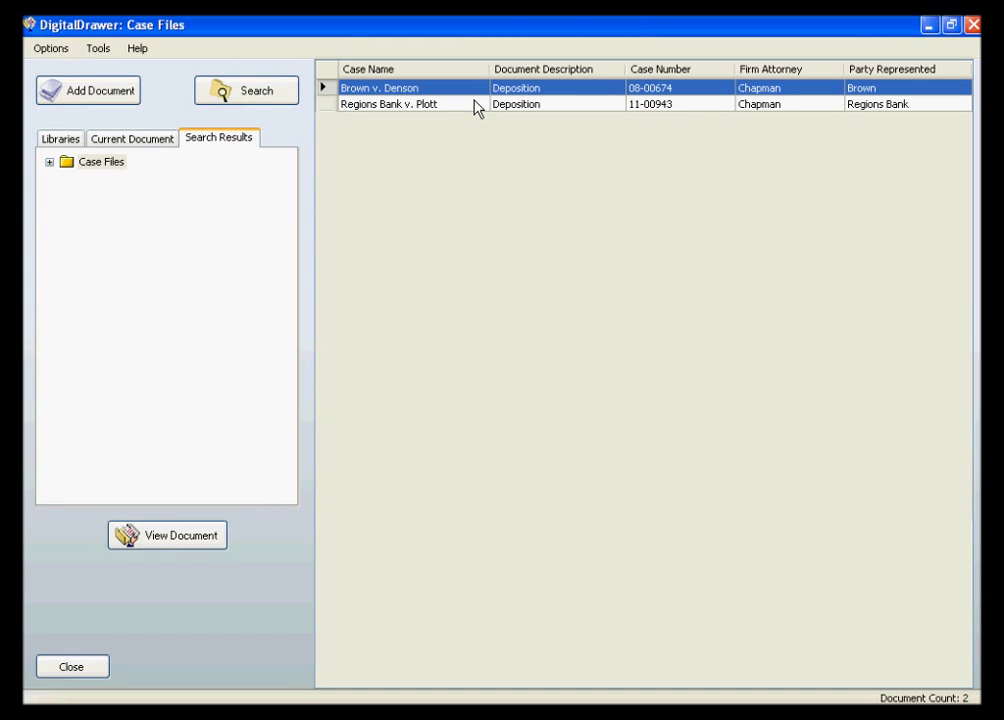
Select the Regions Bank v. Plott deposition and reopen the empty document search form.
{"action": "left_click", "coordinate": [475, 104]}
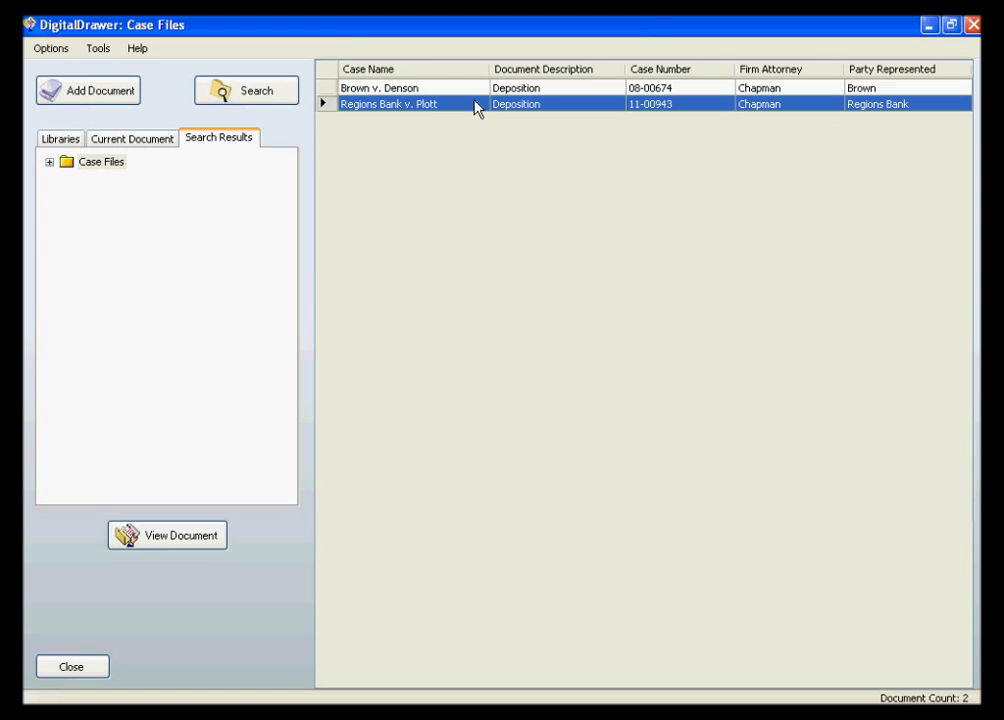
{"action": "left_click", "coordinate": [286, 103]}
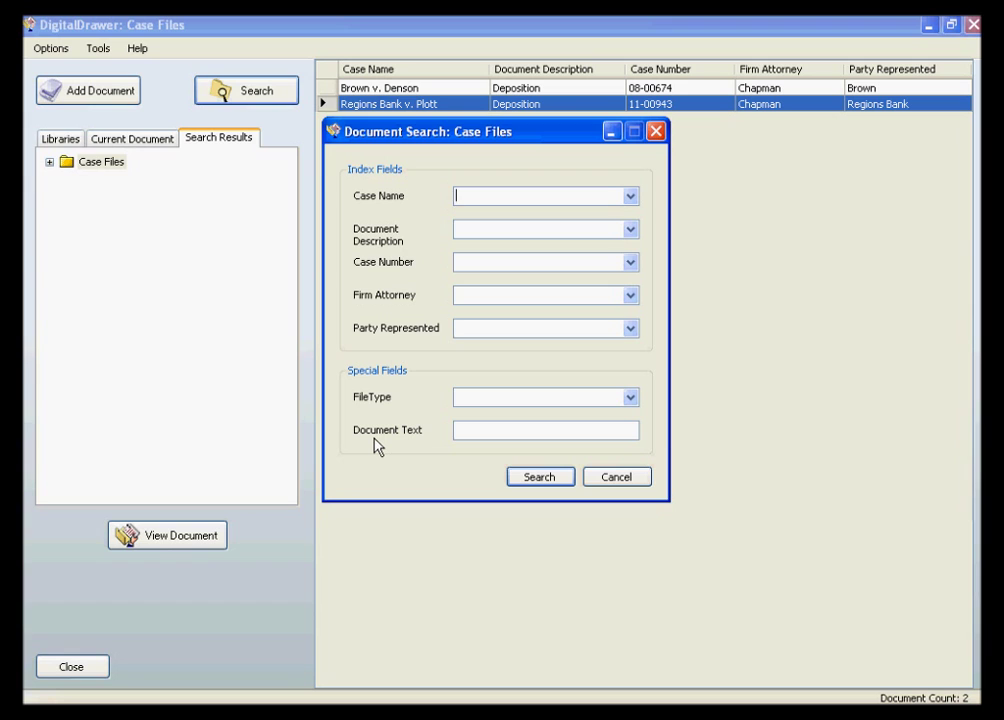
Rerun the search, open the Regions Bank v. Plott deposition abstract, and maximize the viewer.
{"action": "left_click", "coordinate": [540, 478]}
{"action": "double_click", "coordinate": [420, 104]}
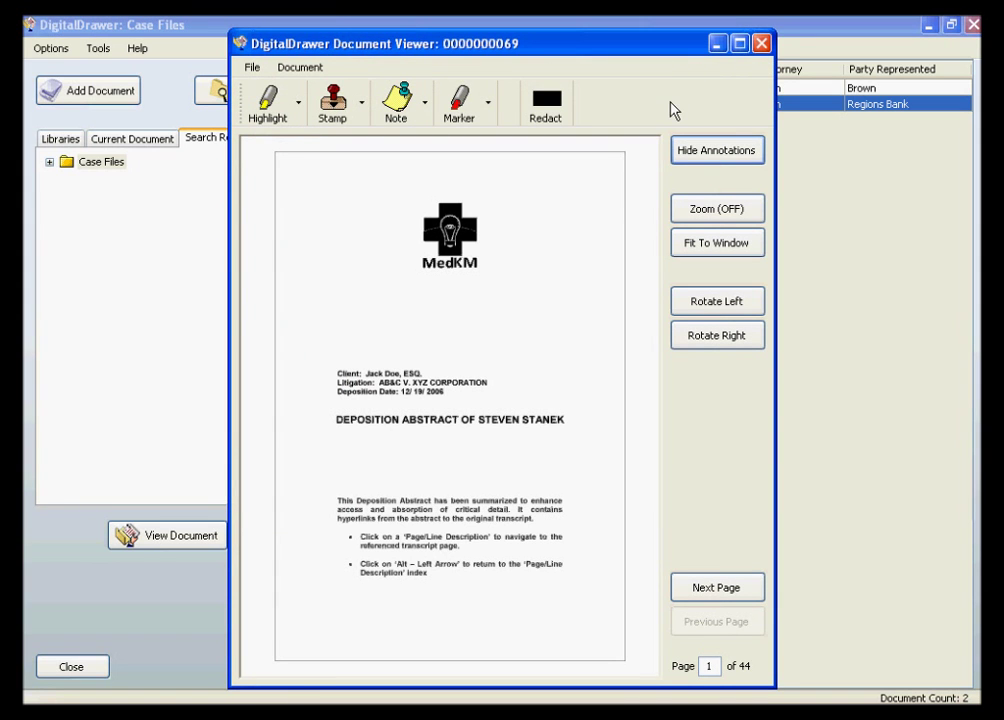
{"action": "left_click", "coordinate": [739, 43]}
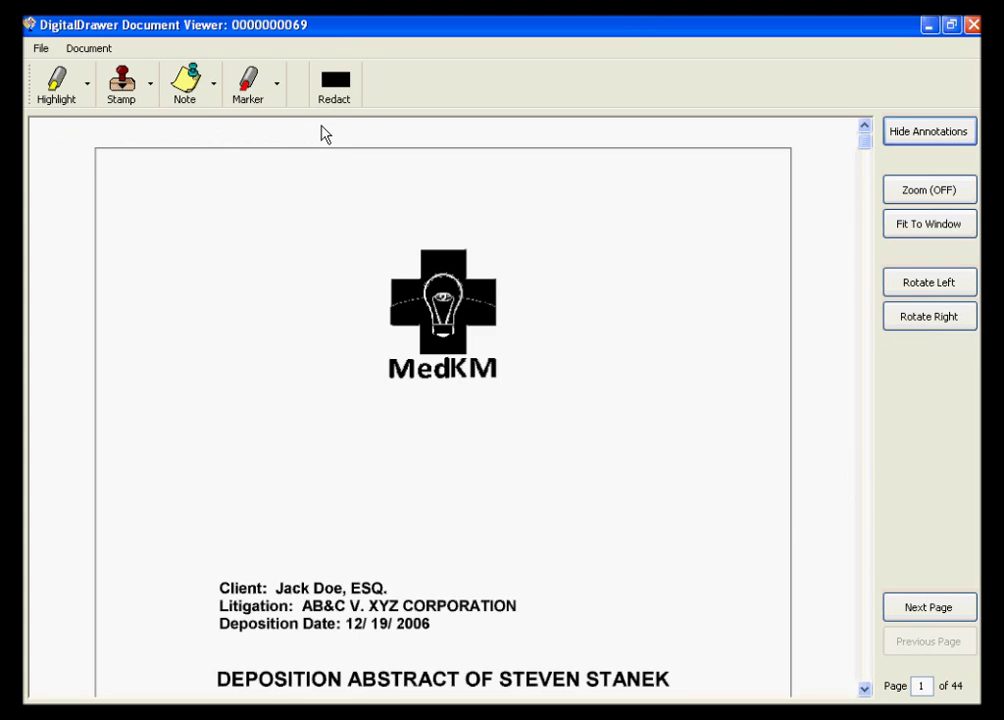
Highlight the deponent's name in the page 1 title in yellow.
{"action": "left_click", "coordinate": [48, 72]}
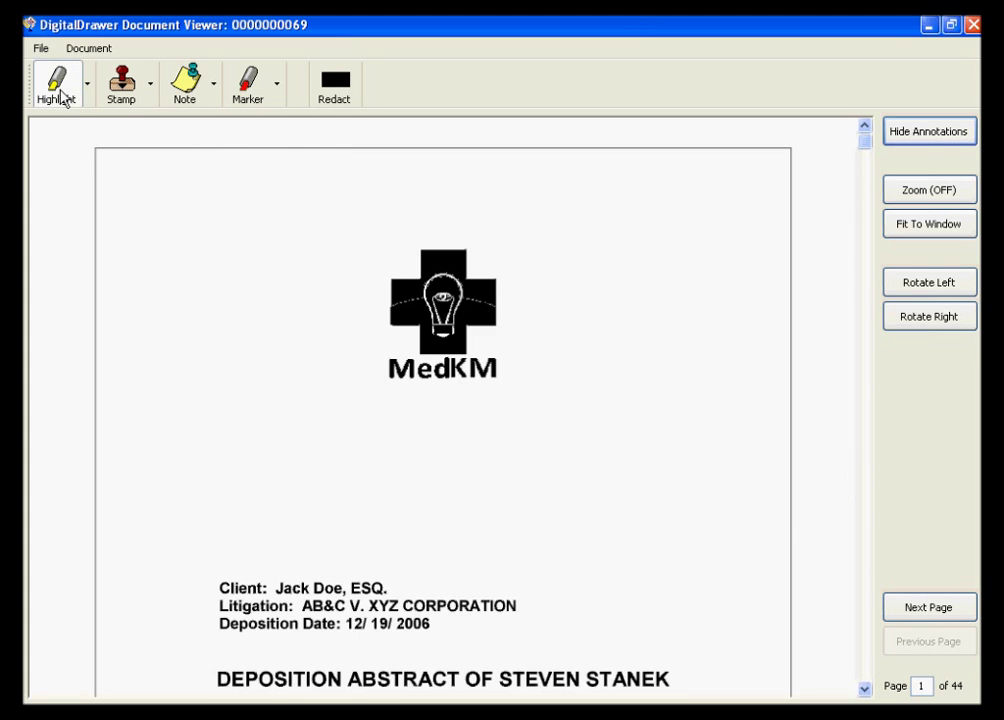
{"action": "left_click_drag", "start_coordinate": [868, 146], "coordinate": [860, 280]}
{"action": "mouse_move", "coordinate": [497, 547]}
{"action": "left_mouse_down"}
{"action": "mouse_move", "coordinate": [528, 564]}
{"action": "mouse_move", "coordinate": [677, 578]}
{"action": "left_mouse_up"}
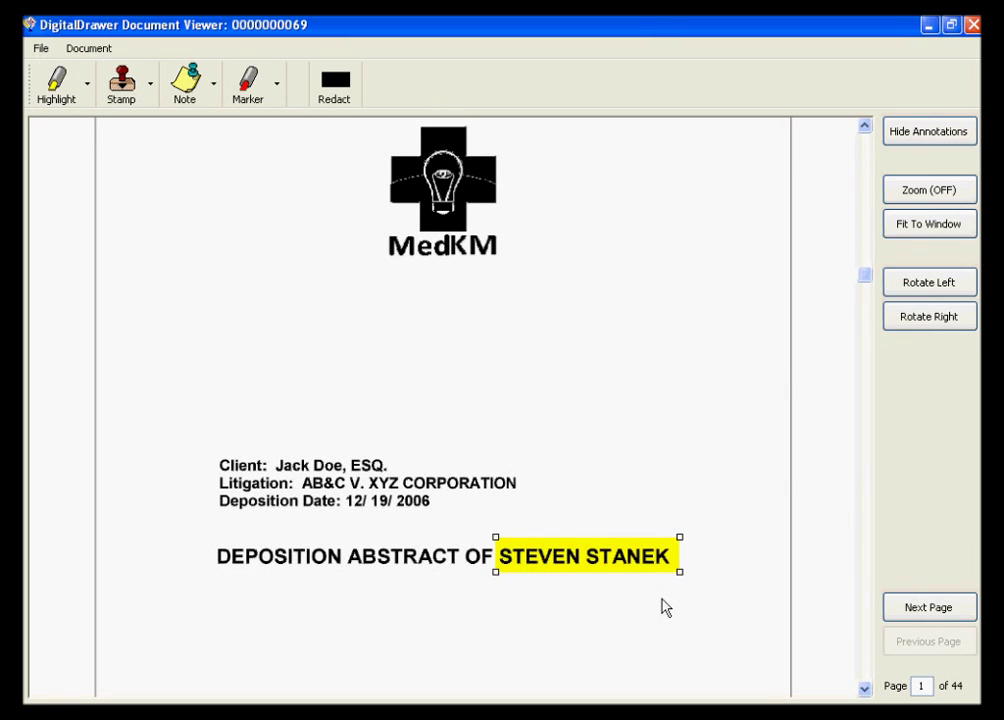
Place a red Confidential stamp at the upper left of page 1, left of the logo.
{"action": "left_click", "coordinate": [122, 92]}
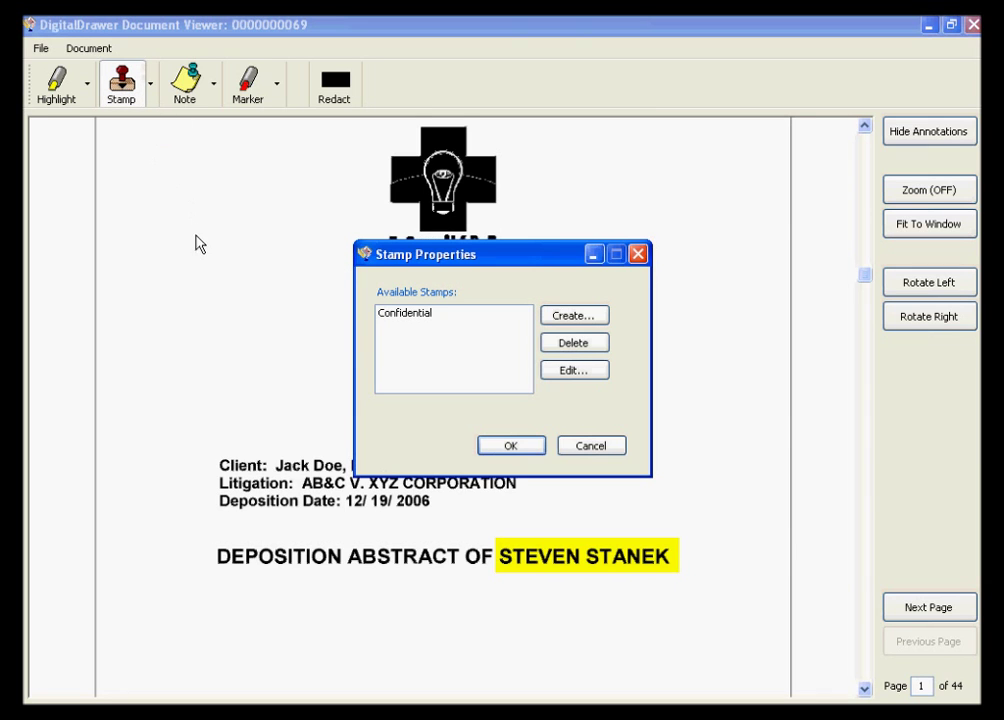
{"action": "left_click", "coordinate": [415, 321]}
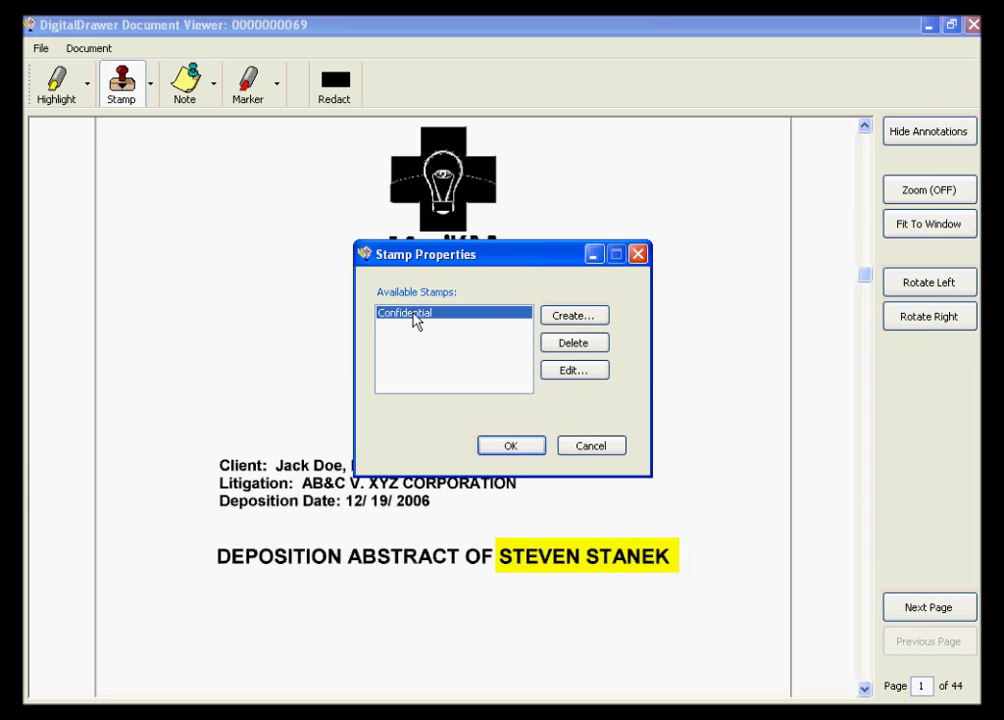
{"action": "left_click", "coordinate": [509, 448]}
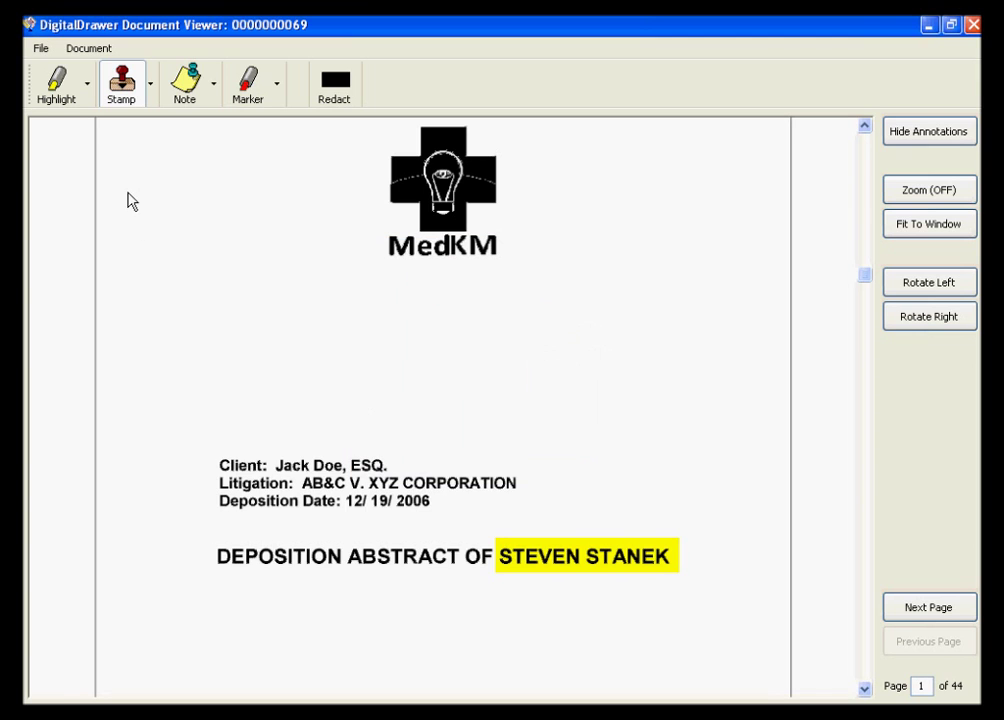
{"action": "left_click", "coordinate": [130, 203]}
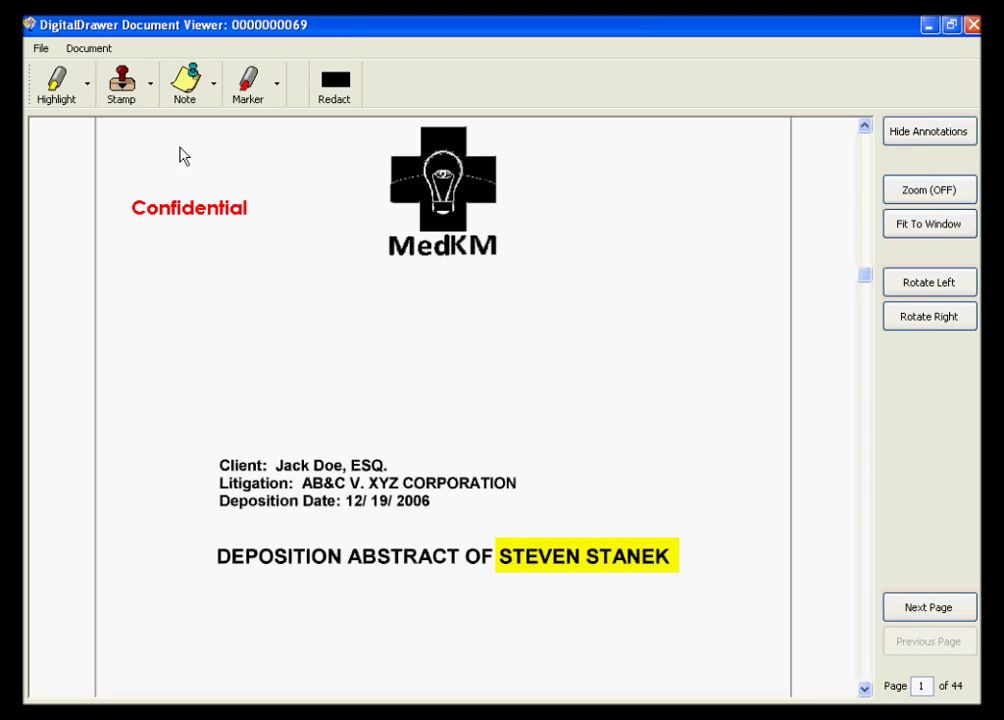
Add a yellow note reading 'Great deposition' followed by a first name.
{"action": "left_click", "coordinate": [177, 86]}
{"action": "left_click_drag", "start_coordinate": [371, 283], "coordinate": [684, 386]}
{"action": "type", "text": "Great de"}
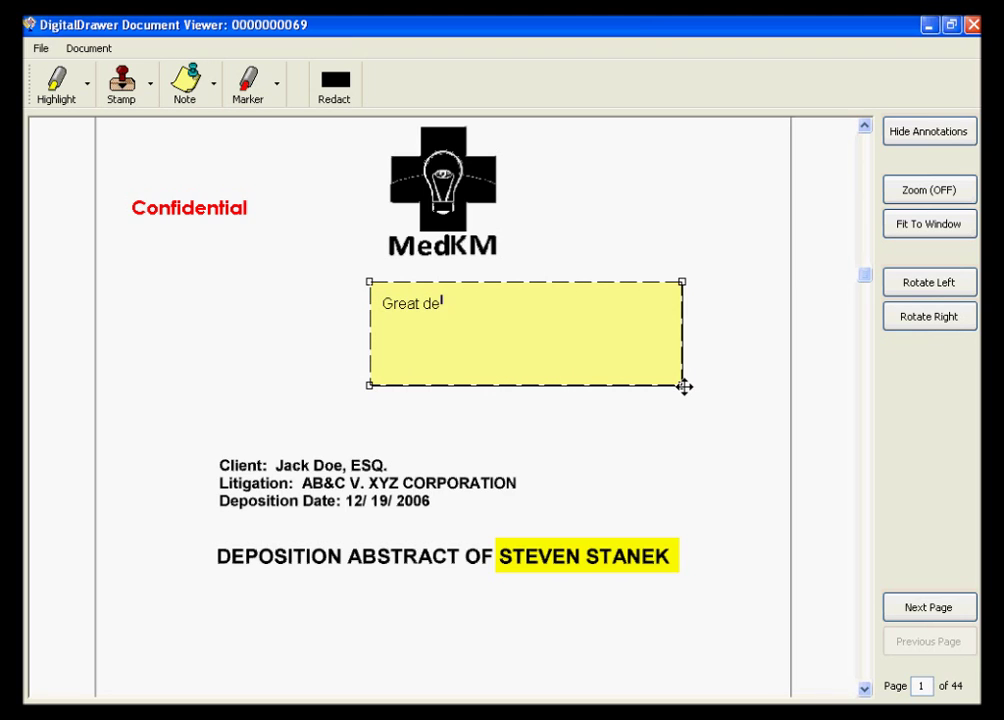
{"action": "type", "text": "position larry"}
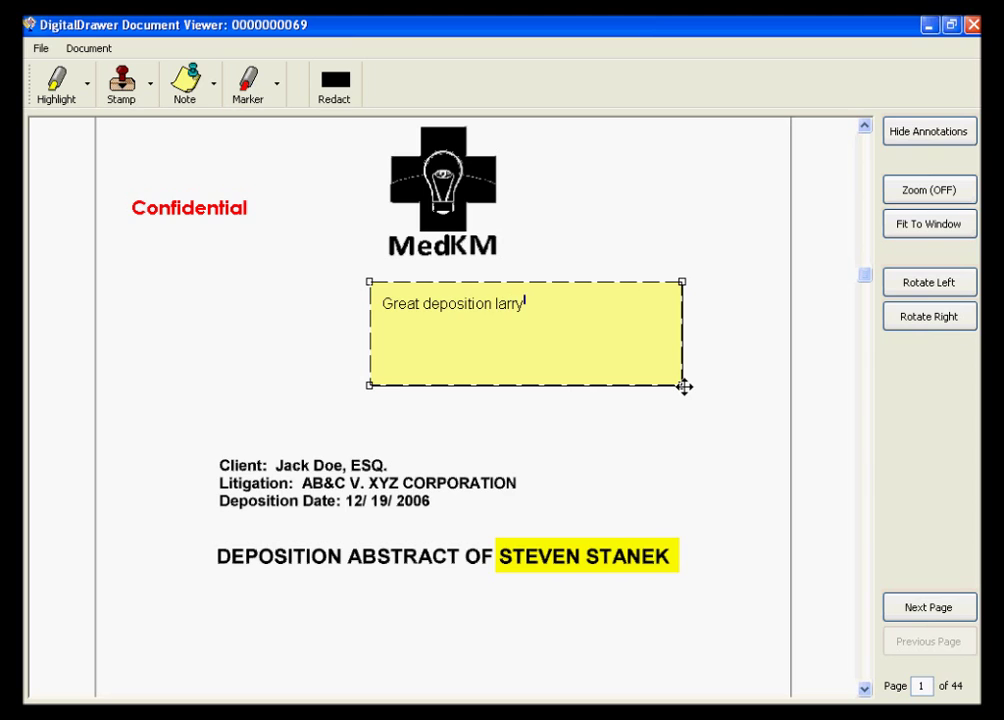
{"action": "left_click", "coordinate": [647, 438]}
Shrink the note to fit its text and move it beside the logo at top right.
{"action": "left_click", "coordinate": [676, 385]}
{"action": "left_click_drag", "start_coordinate": [679, 385], "coordinate": [558, 335]}
{"action": "left_click", "coordinate": [506, 374]}
{"action": "left_click_drag", "start_coordinate": [482, 320], "coordinate": [666, 224]}
{"action": "left_click", "coordinate": [610, 311]}
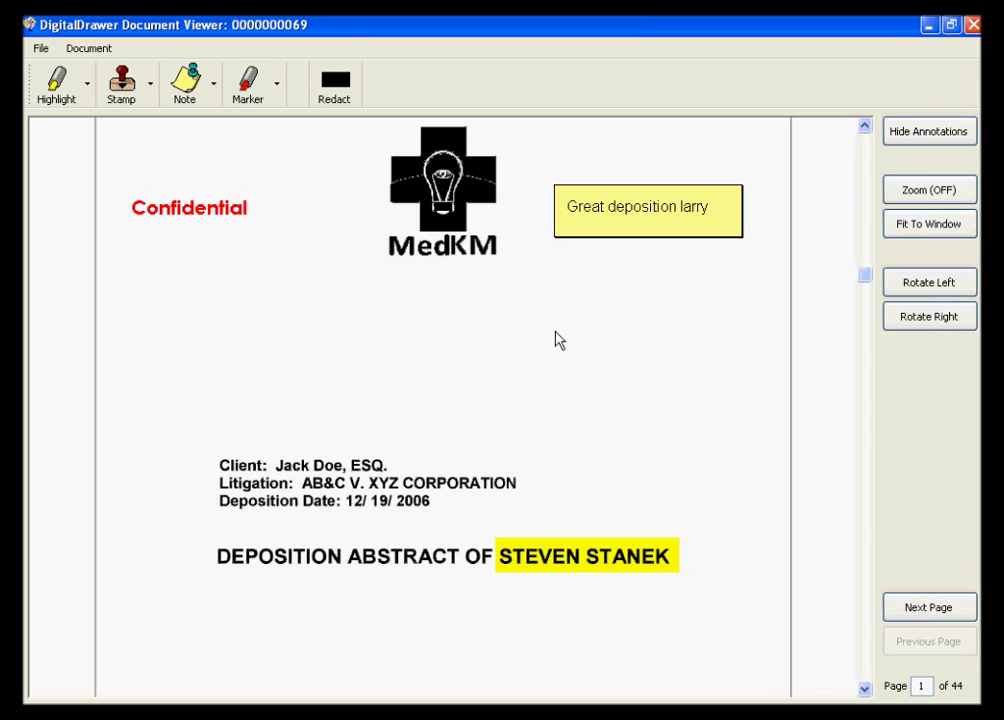
Black out the client's name on page 1's Client line with a redaction box.
{"action": "left_click", "coordinate": [257, 97]}
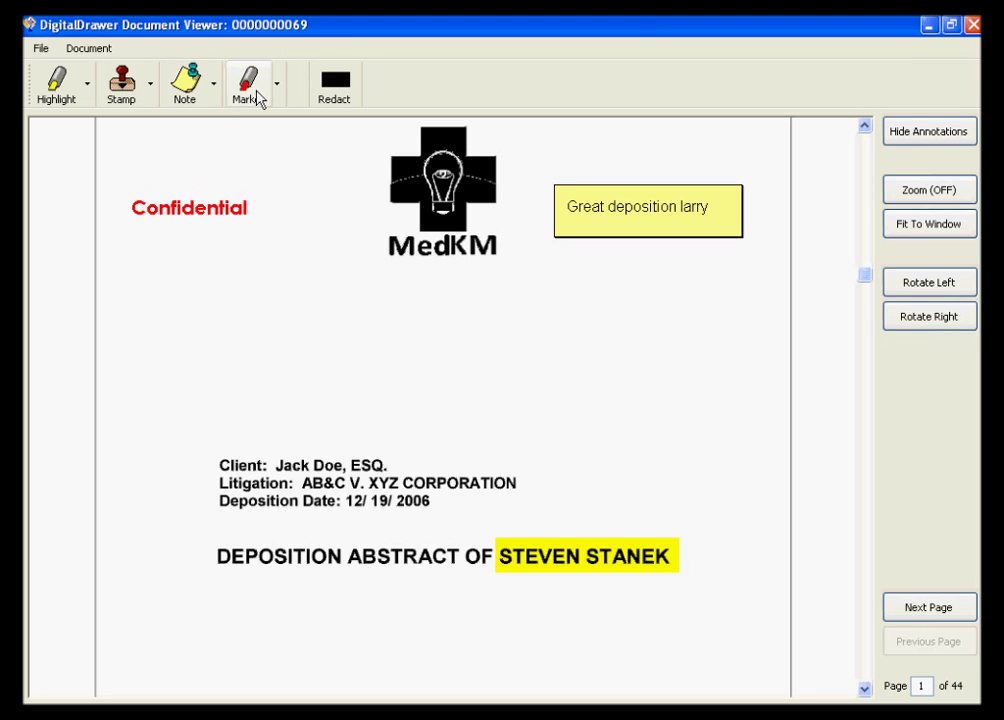
{"action": "left_click", "coordinate": [326, 105]}
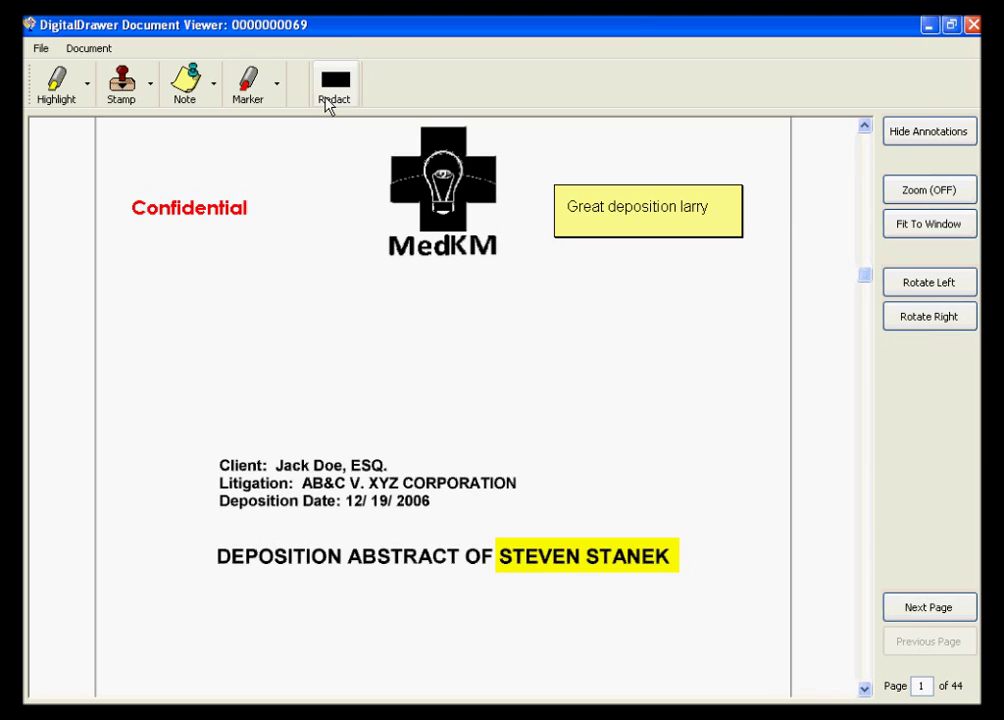
{"action": "left_click", "coordinate": [330, 90]}
{"action": "left_click_drag", "start_coordinate": [270, 457], "coordinate": [395, 472]}
{"action": "left_click", "coordinate": [377, 419]}
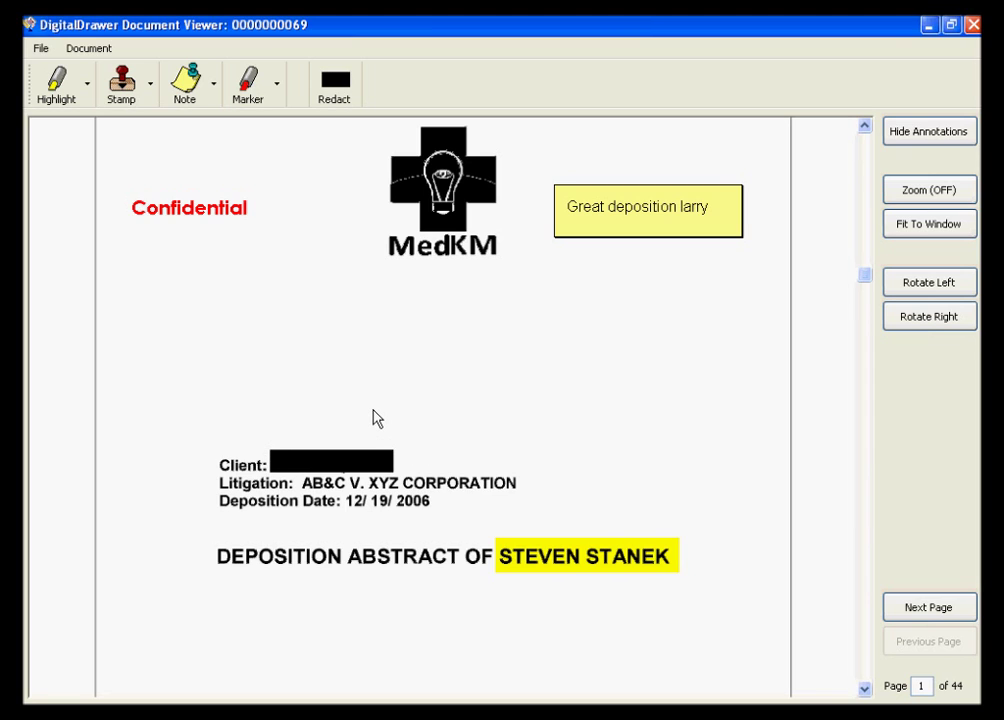
{"action": "left_click", "coordinate": [41, 50]}
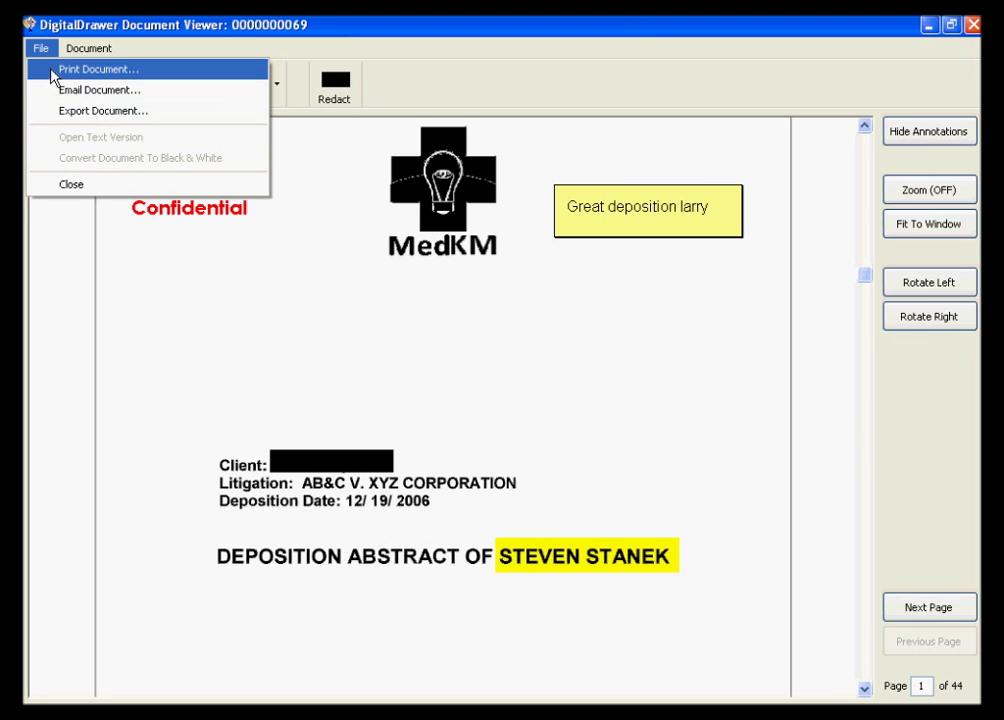
Start printing the annotated document, cancel the Annotation Options dialog, then show the Insert Pages options.
{"action": "left_click", "coordinate": [50, 70]}
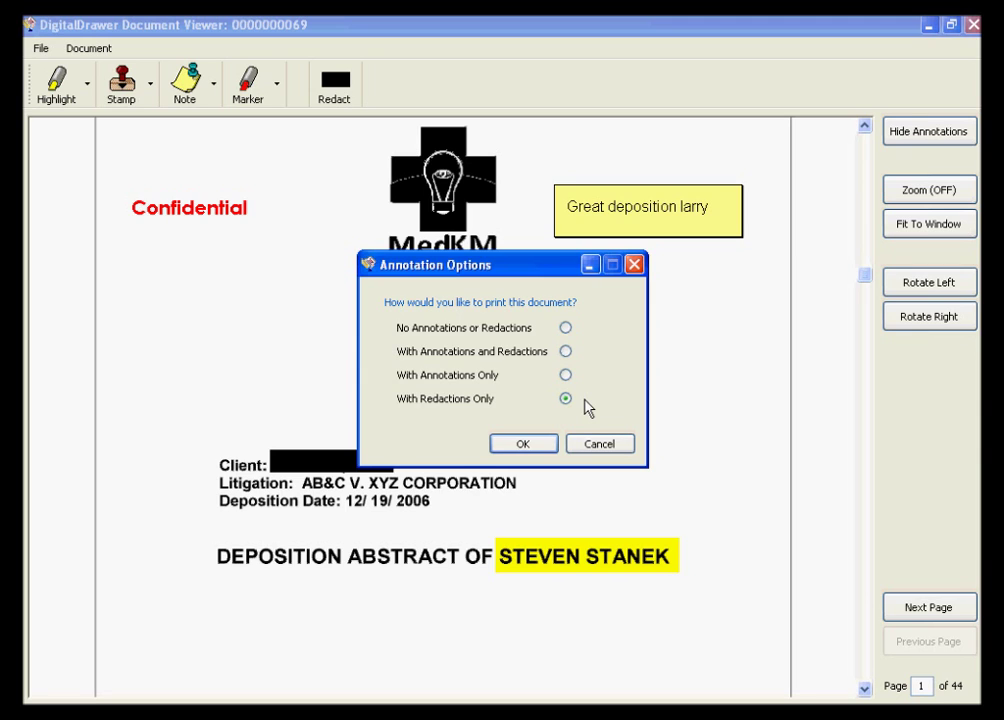
{"action": "left_click", "coordinate": [600, 443]}
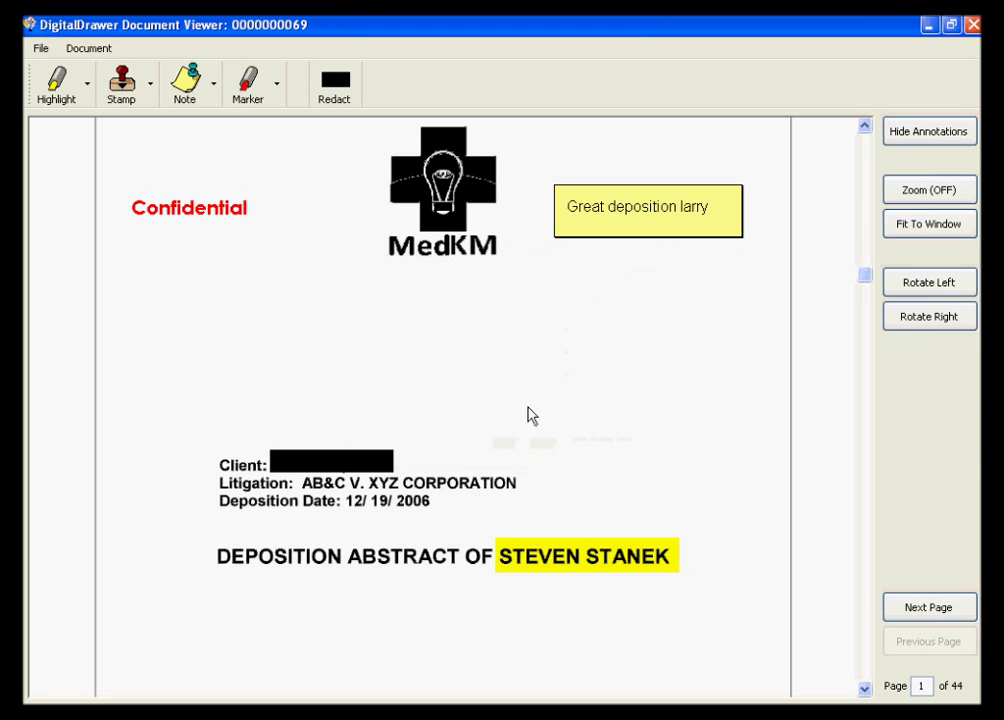
{"action": "left_click", "coordinate": [89, 48]}
{"action": "mouse_move", "coordinate": [82, 73]}
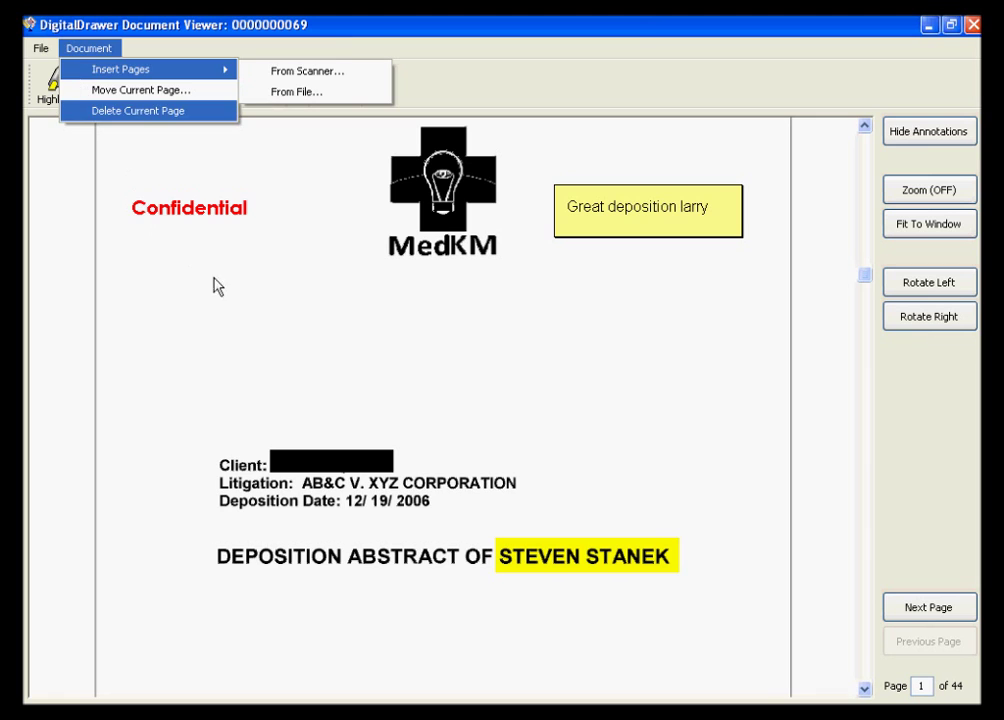
Dismiss the Document menu and close the viewer, returning to the two Chapman deposition results.
{"action": "left_click", "coordinate": [285, 300]}
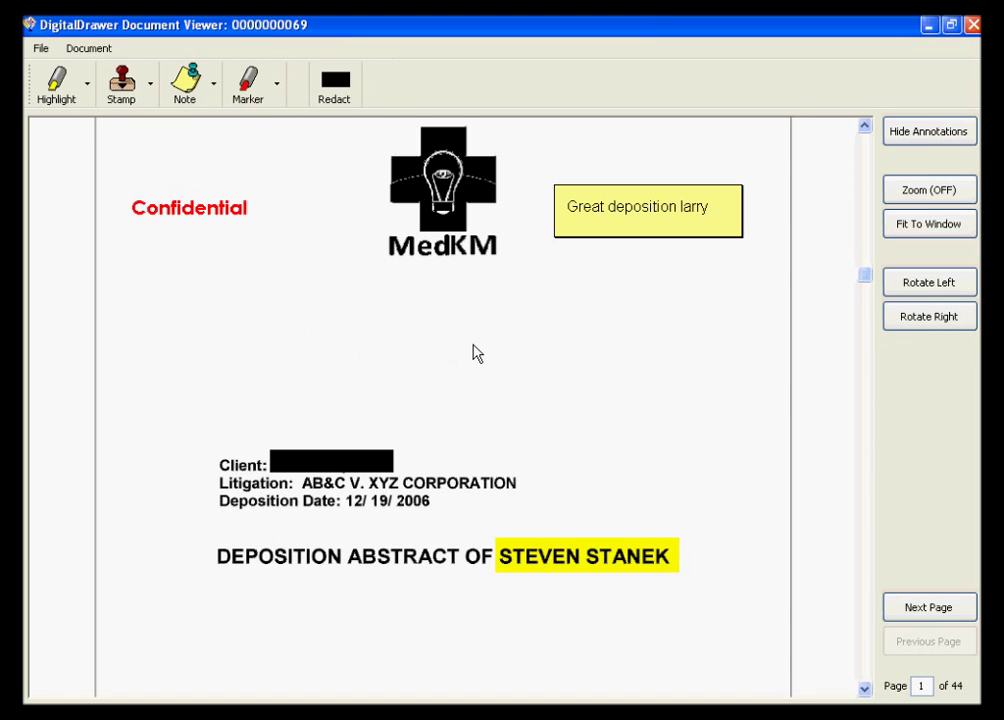
{"action": "left_click", "coordinate": [972, 25]}
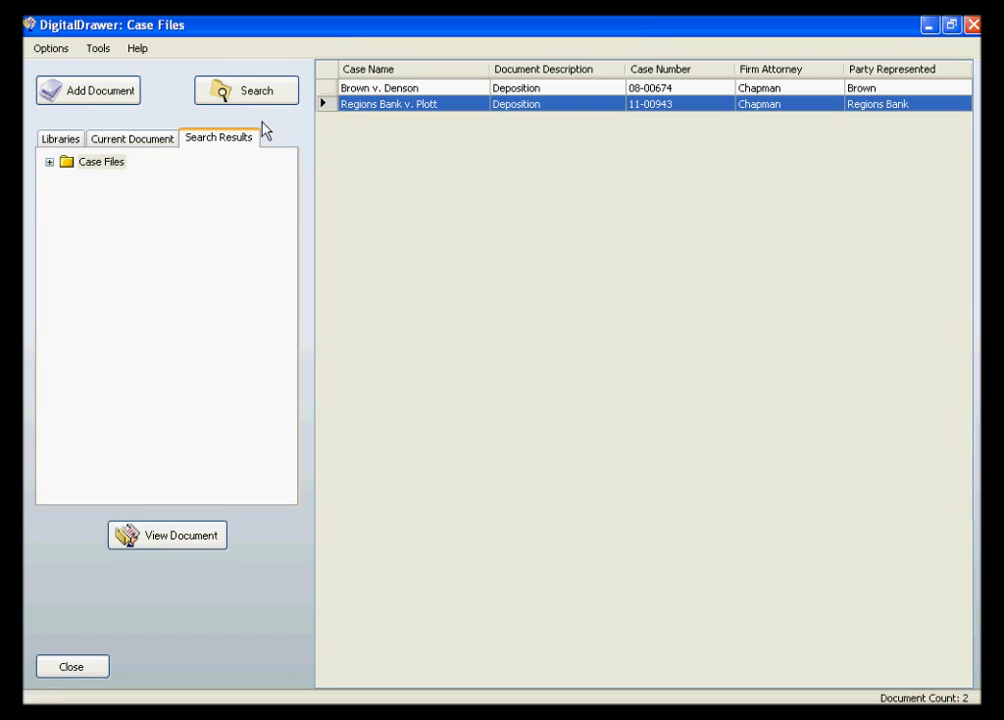
Change Regions Bank v. Plott's Document Description to Affidavit in edit mode, then turn editing off.
{"action": "left_click", "coordinate": [88, 49]}
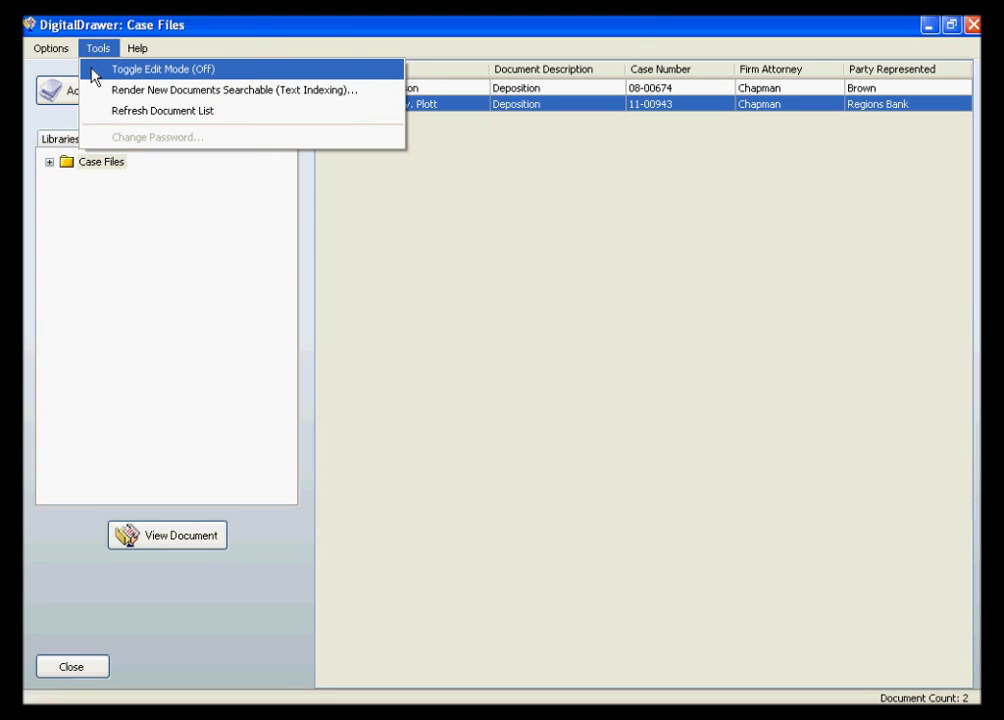
{"action": "left_click", "coordinate": [94, 70]}
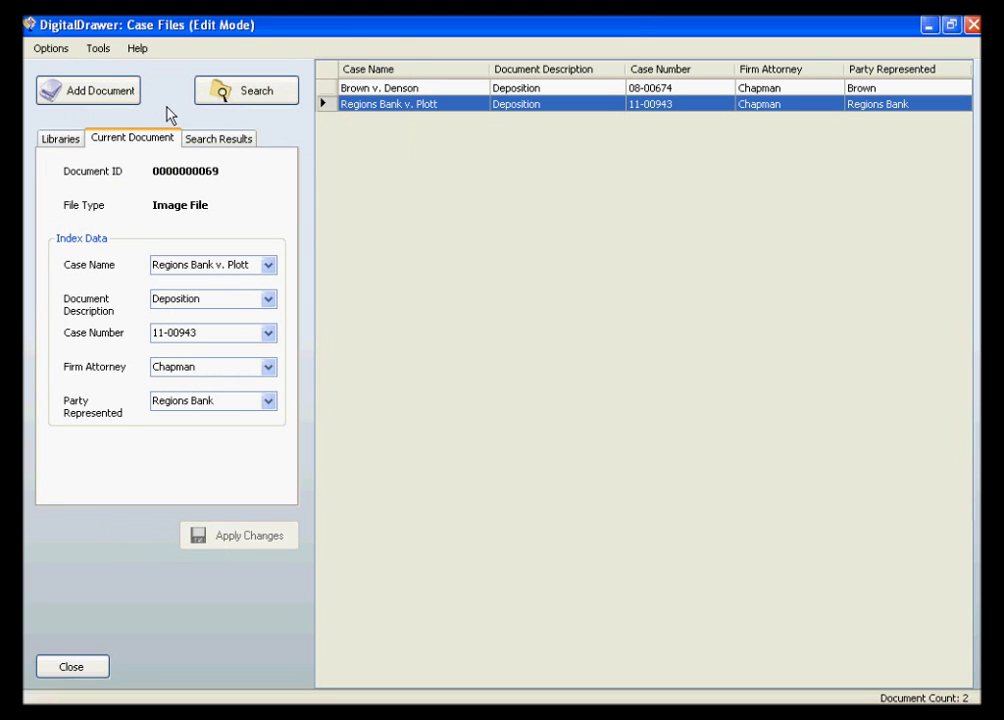
{"action": "left_click", "coordinate": [268, 299]}
{"action": "left_click", "coordinate": [242, 323]}
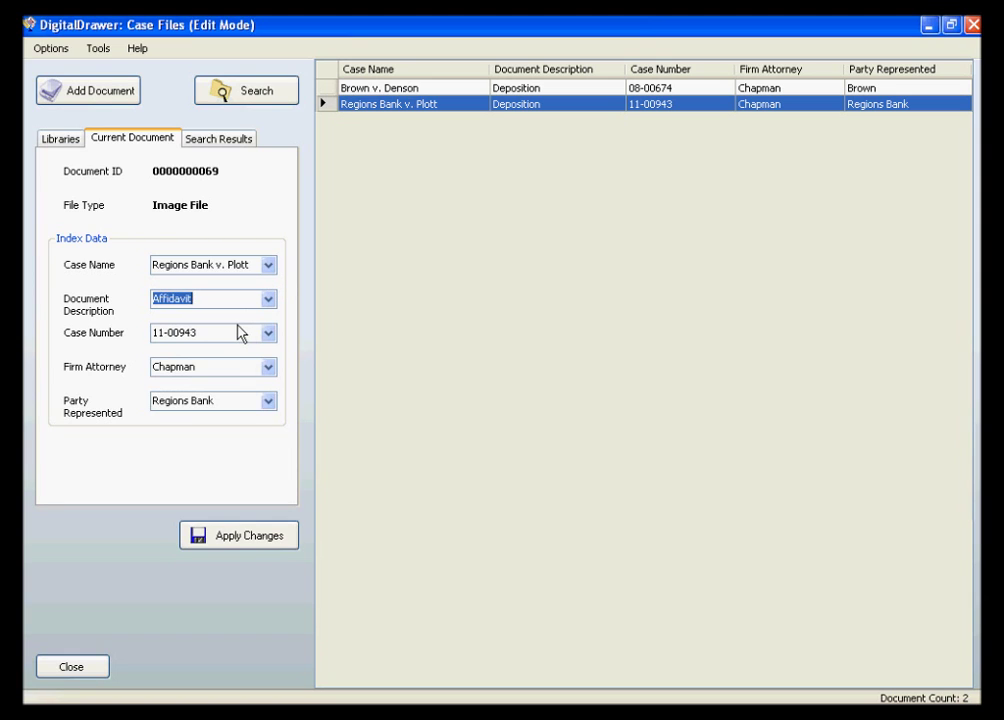
{"action": "left_click", "coordinate": [248, 539]}
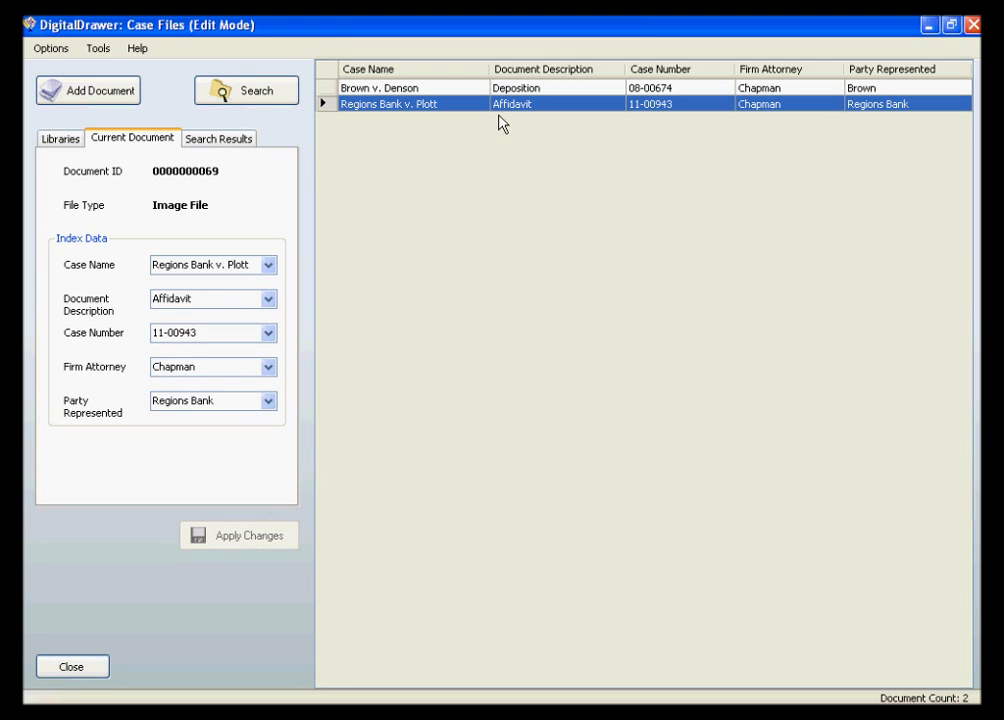
{"action": "left_click", "coordinate": [98, 48]}
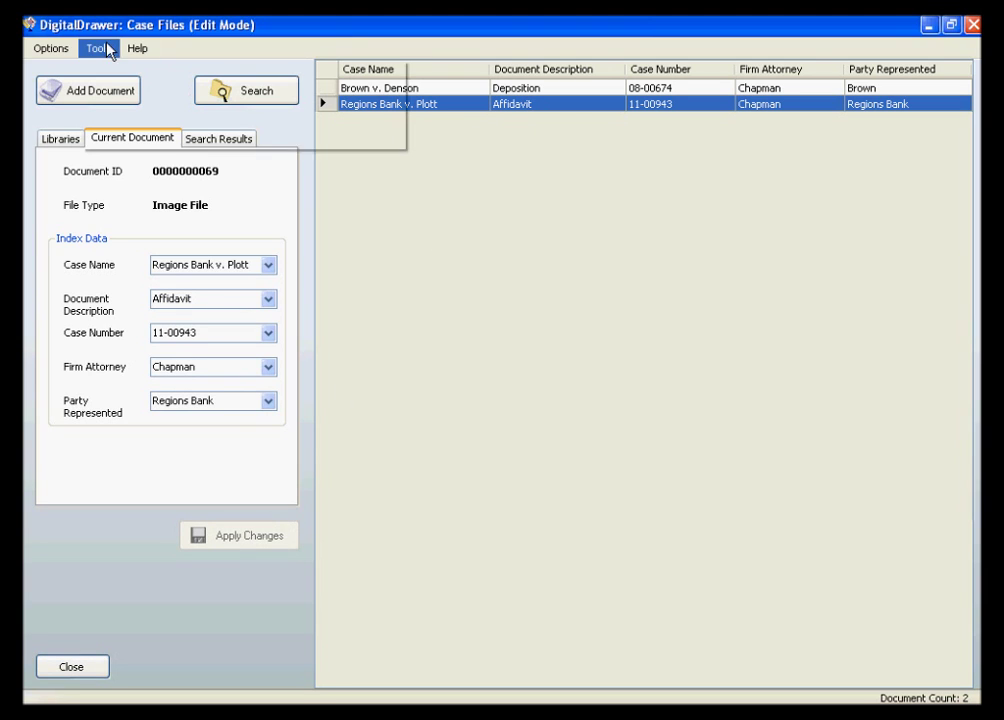
{"action": "left_click", "coordinate": [110, 67]}
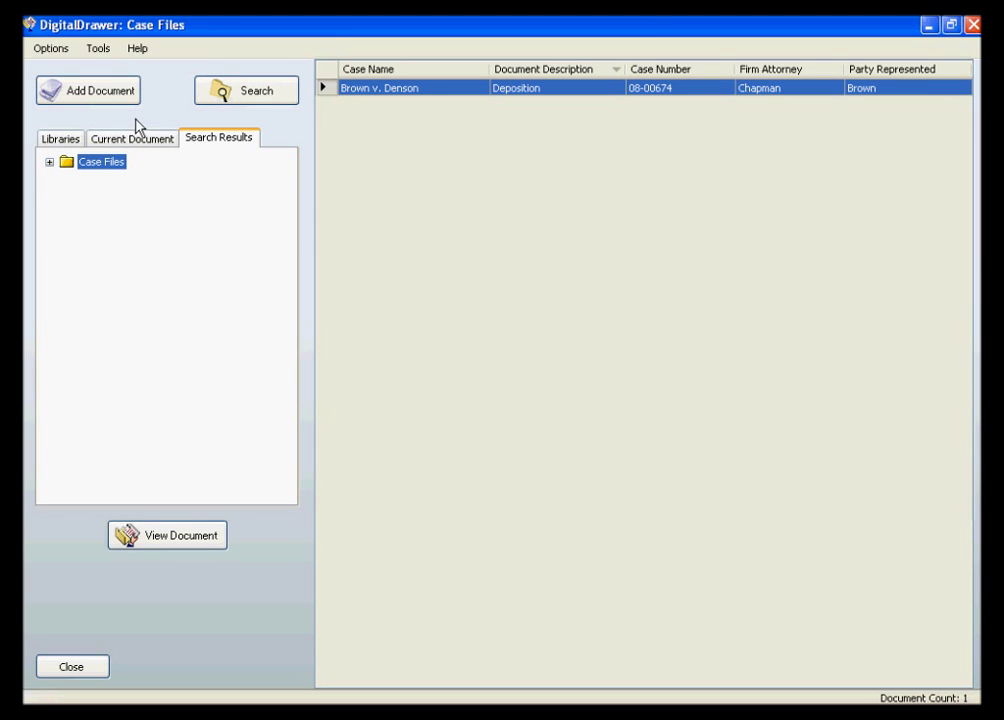
Open the Brown v. Denson library's 8 documents and view actions for the first three.
{"action": "left_click", "coordinate": [66, 139]}
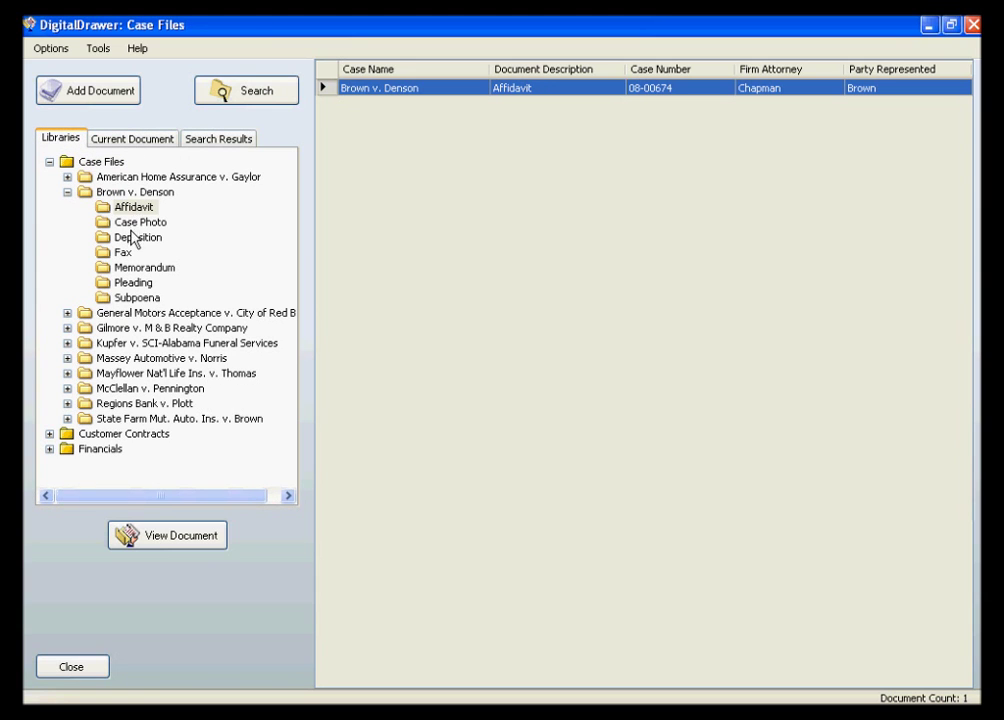
{"action": "left_click", "coordinate": [134, 192]}
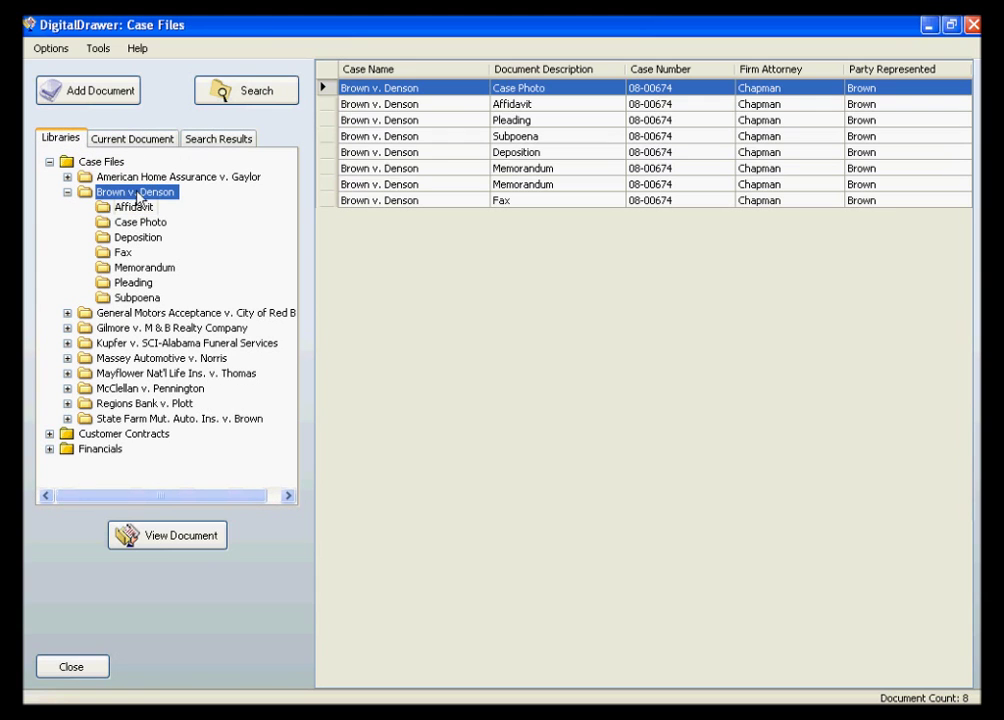
{"action": "left_click", "coordinate": [432, 120], "text": "shift"}
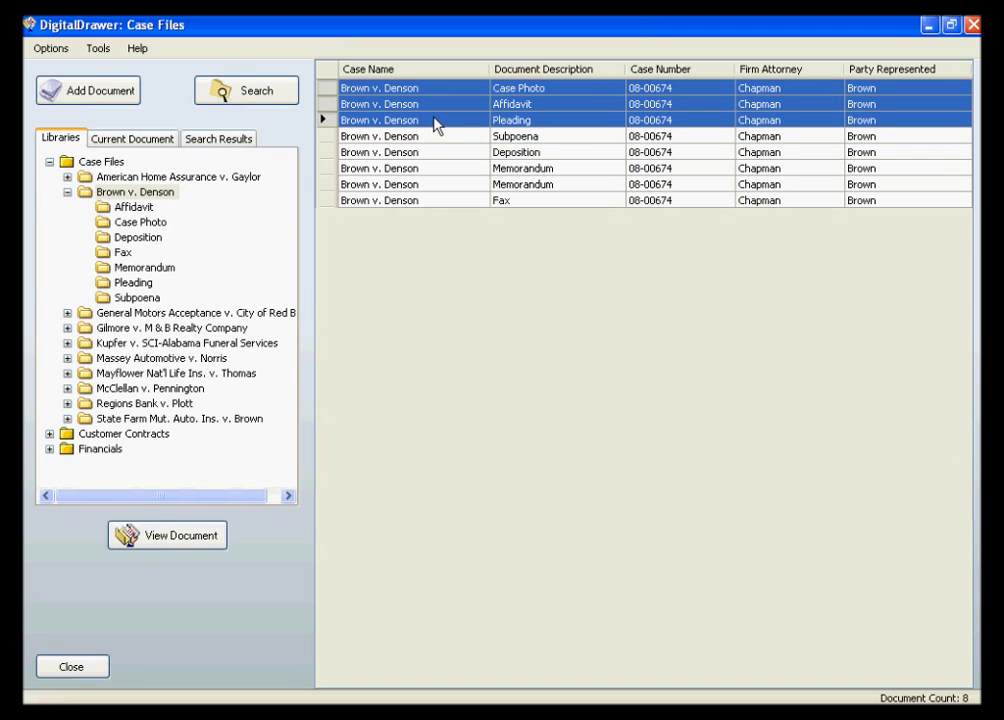
{"action": "right_click", "coordinate": [436, 125]}
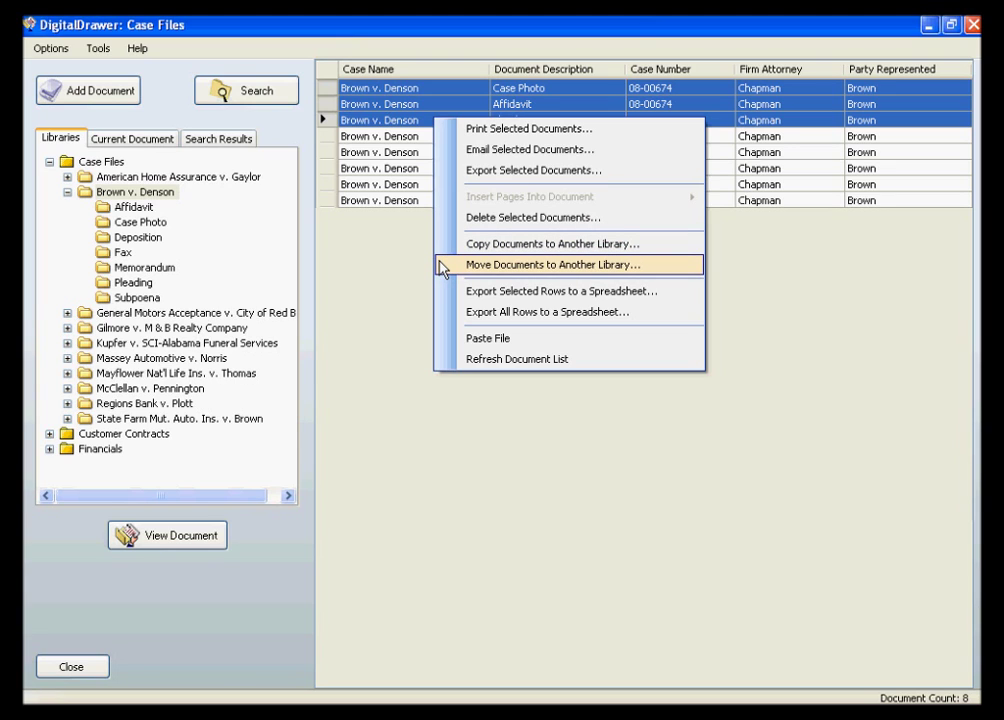
{"action": "left_click", "coordinate": [285, 137]}
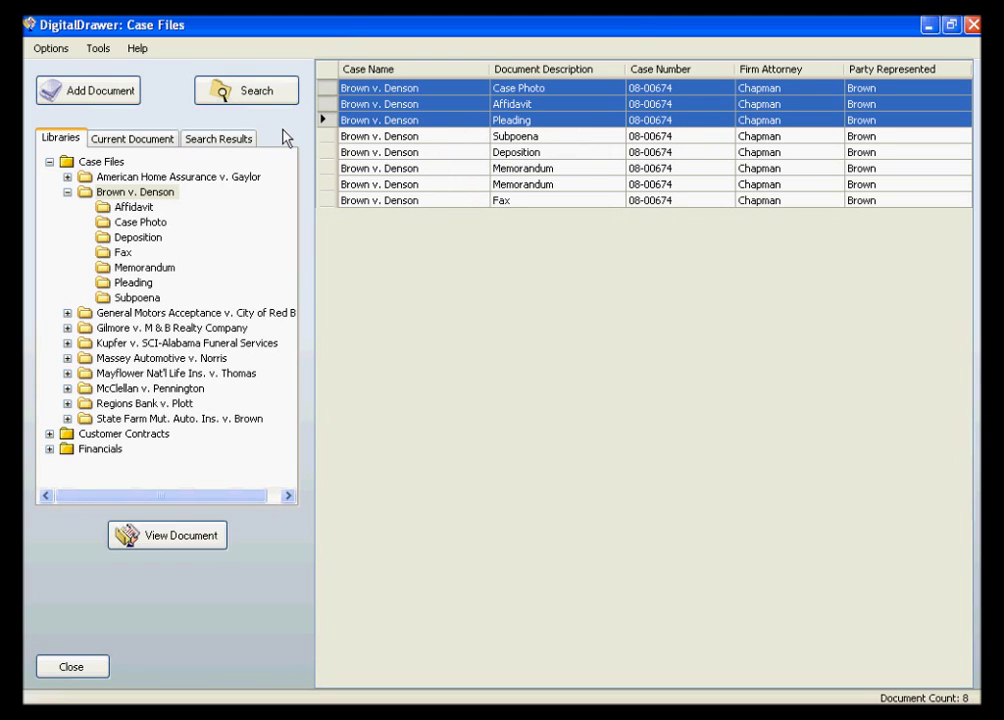
Open DigitalDrawer Help full screen at the topic on scanning a document.
{"action": "left_click", "coordinate": [134, 49]}
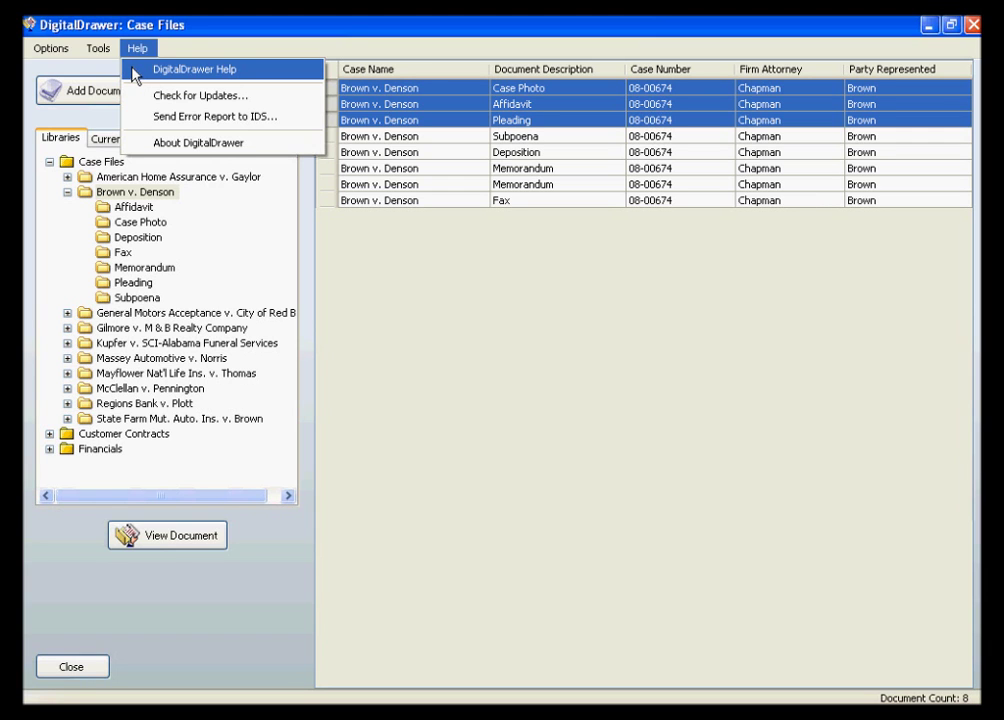
{"action": "left_click", "coordinate": [134, 75]}
{"action": "left_click", "coordinate": [714, 137]}
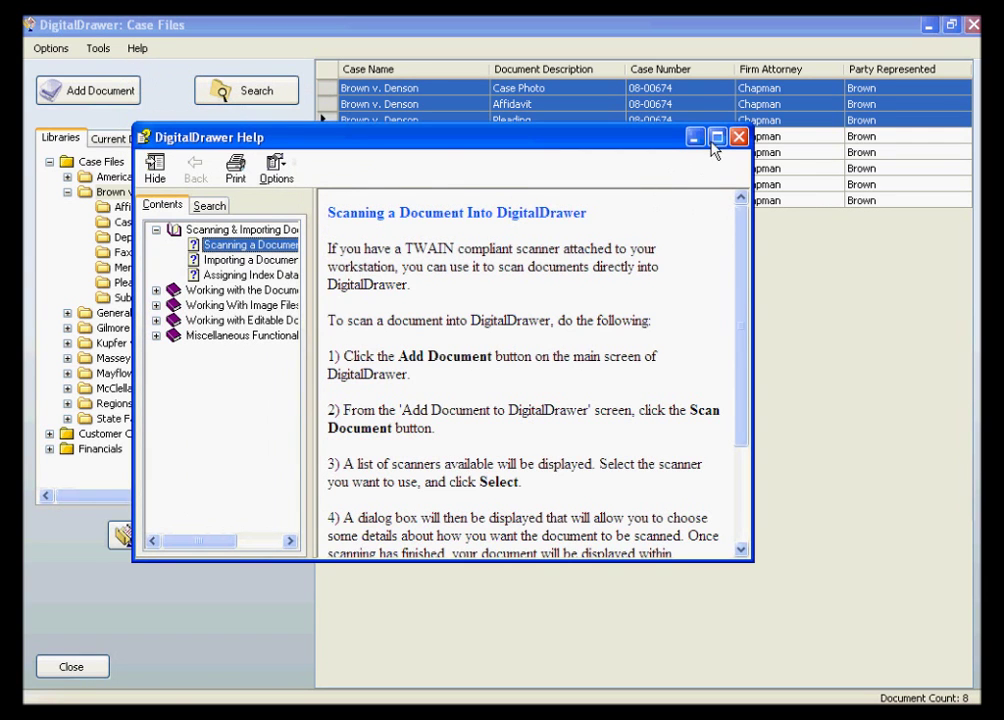